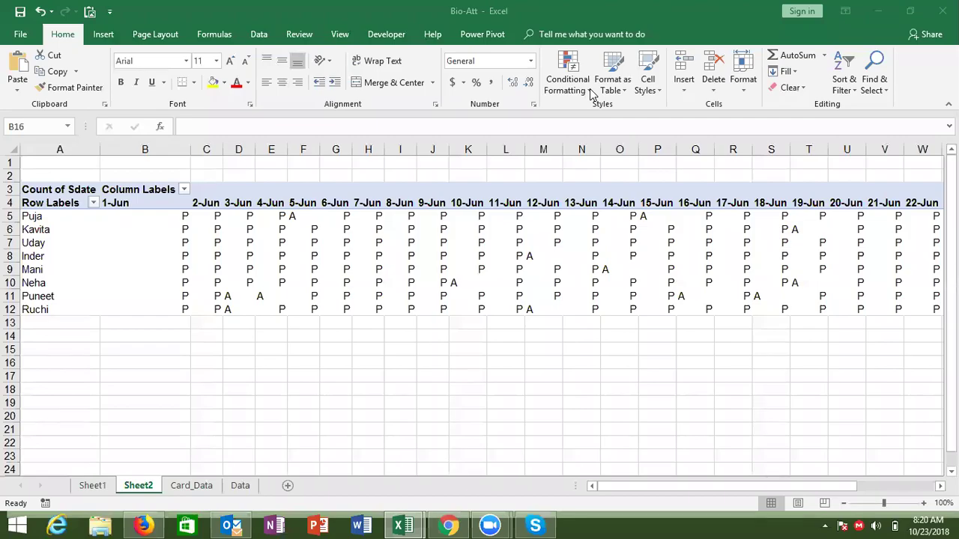
# Switch to the Card_Data sheet and step through the Sdate timestamps in column C
pyautogui.click(194, 483)
pyautogui.click(194, 487)
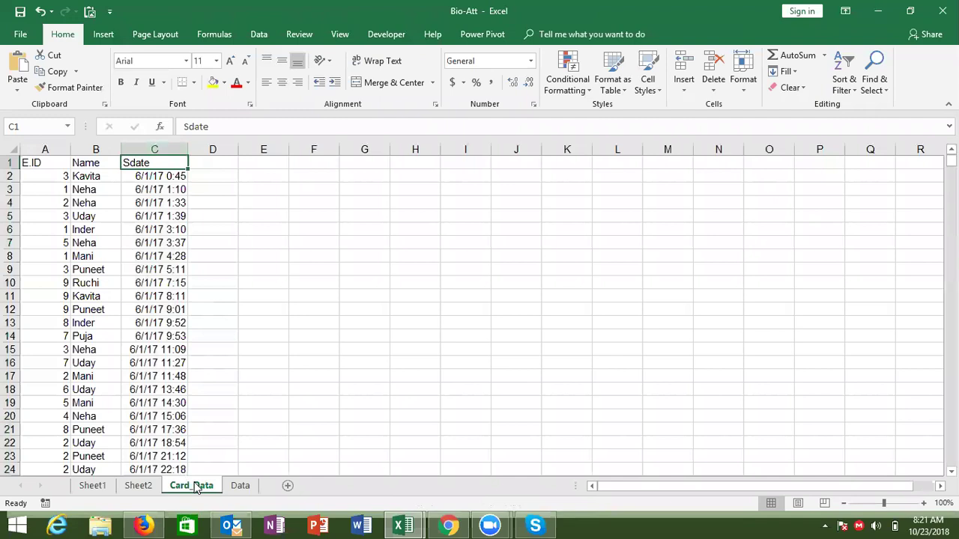
pyautogui.press('Left')
pyautogui.press('Down')
pyautogui.press('Right')
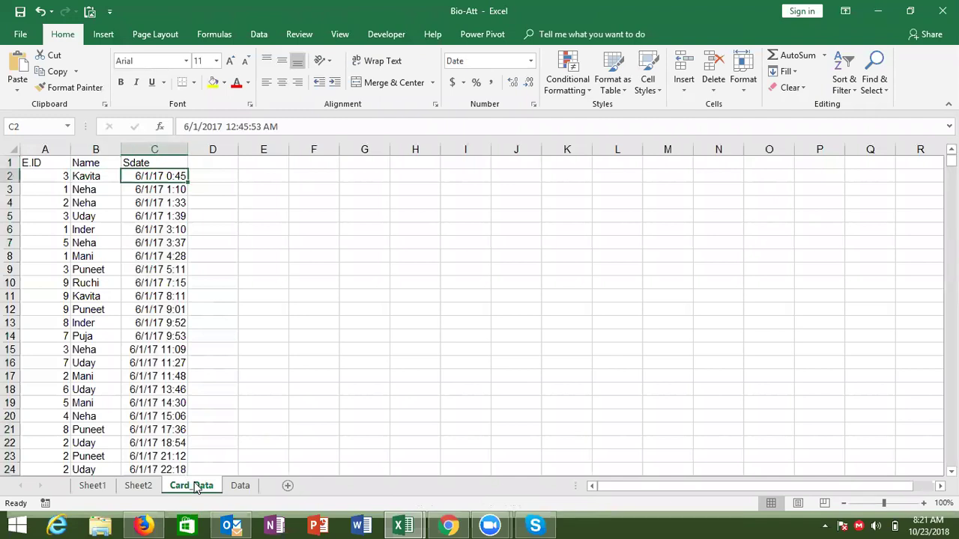
pyautogui.press('Down')
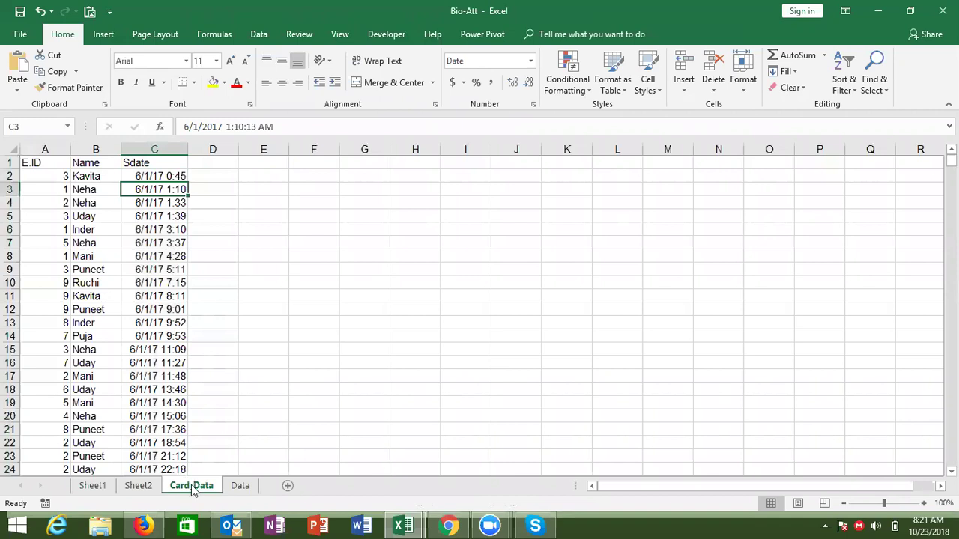
# Insert a PivotTable from the card data starting at A1, placed on a new worksheet
pyautogui.click(52, 163)
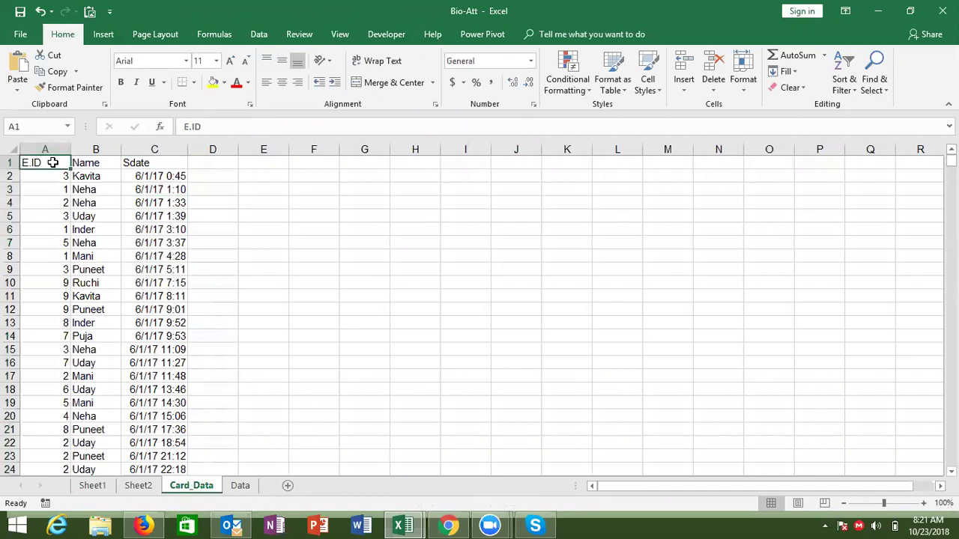
pyautogui.click(111, 33)
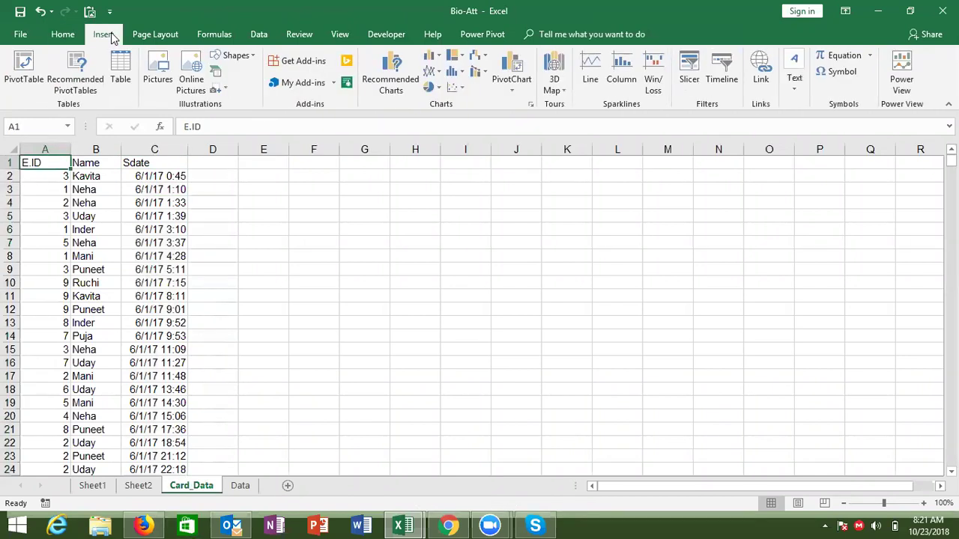
pyautogui.click(33, 66)
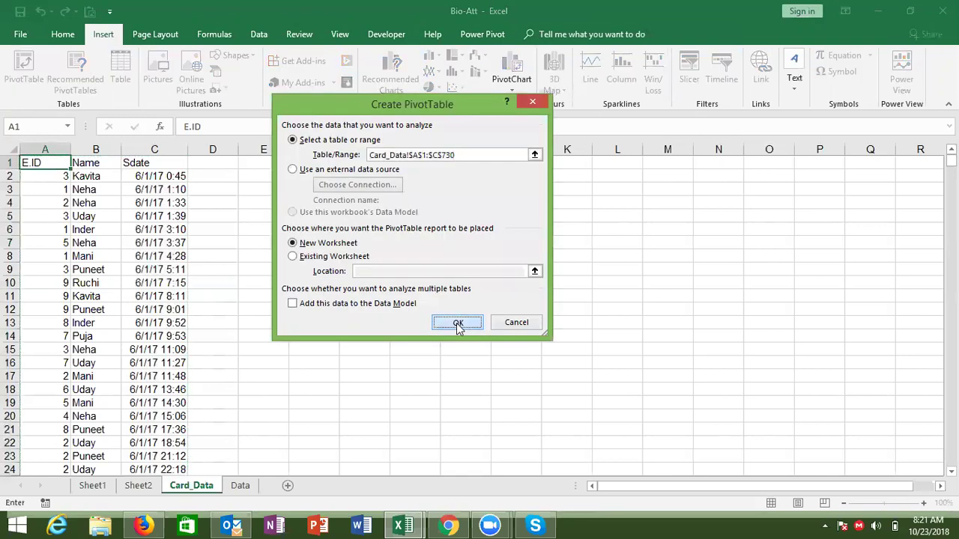
pyautogui.click(455, 323)
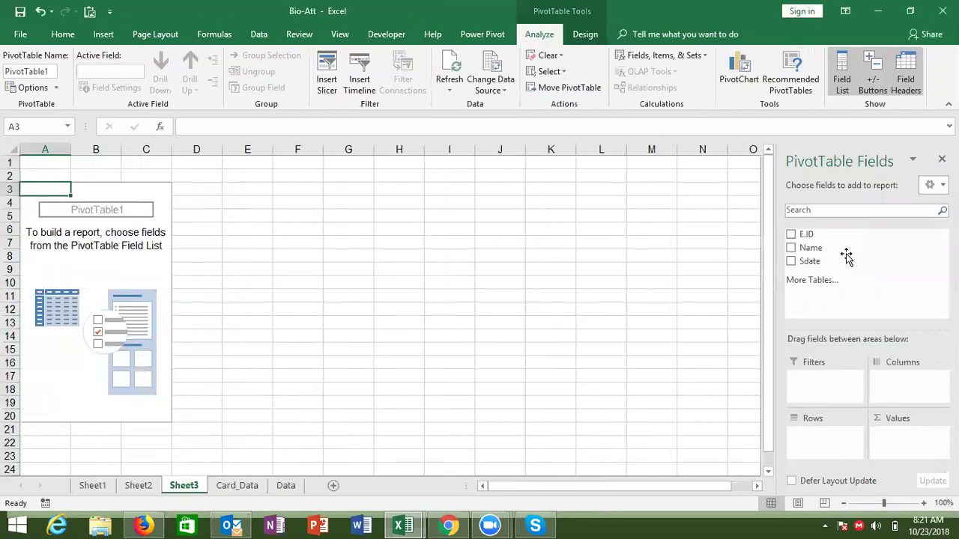
# Put Name in the pivot's Rows and Sdate in its Columns
pyautogui.moveTo(846, 257); pyautogui.dragTo(835, 442)
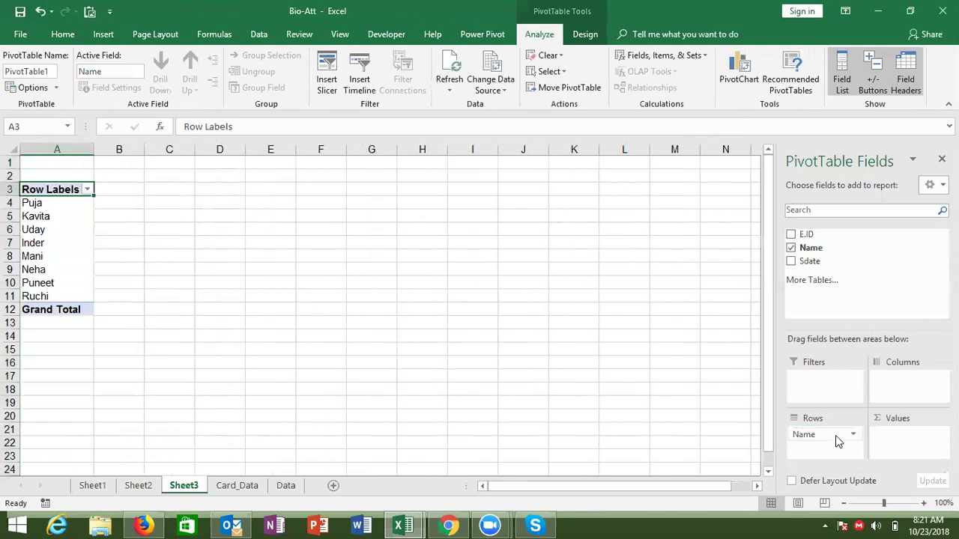
pyautogui.moveTo(815, 261); pyautogui.dragTo(923, 393)
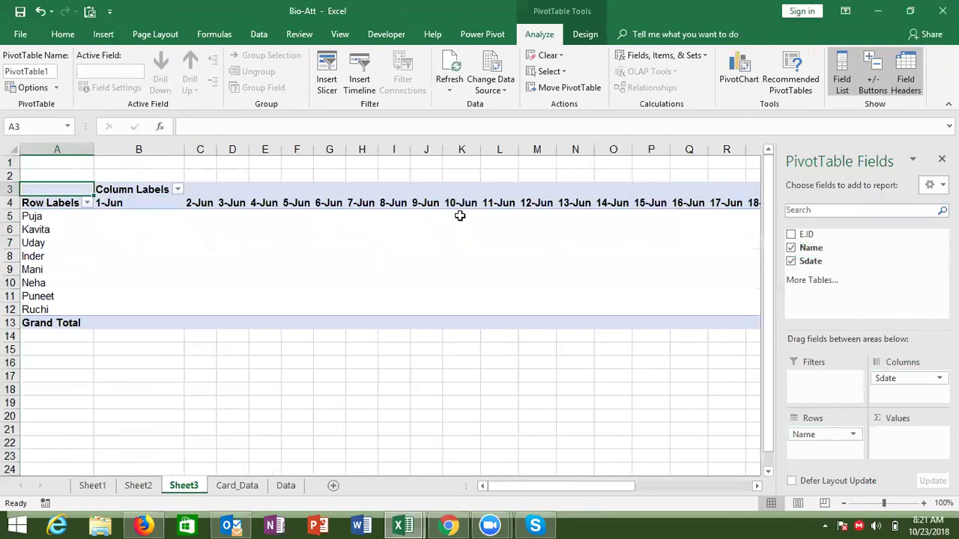
pyautogui.click(474, 207)
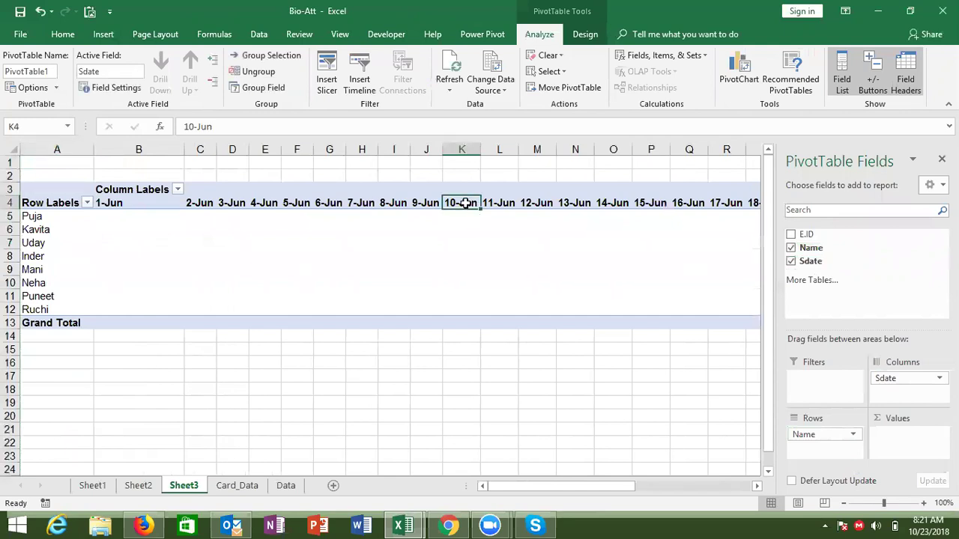
# Ungroup the Sdate headers, then regroup them by Days only, one column per date
pyautogui.rightClick(466, 203)
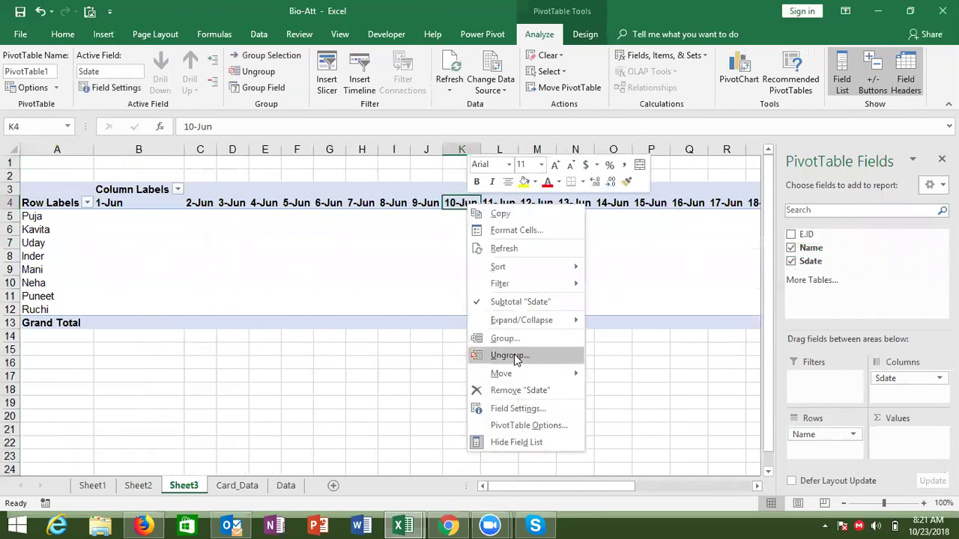
pyautogui.click(515, 359)
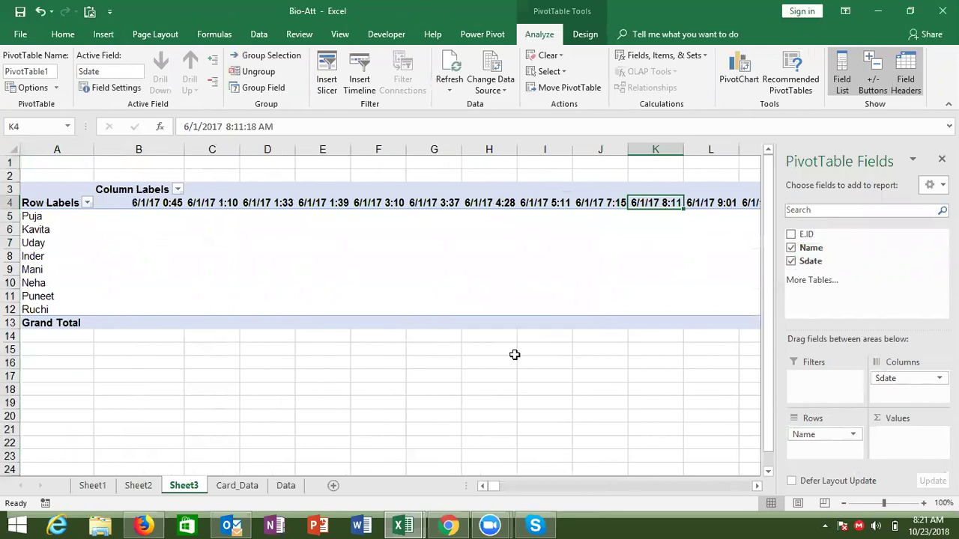
pyautogui.rightClick(395, 209)
pyautogui.click(432, 341)
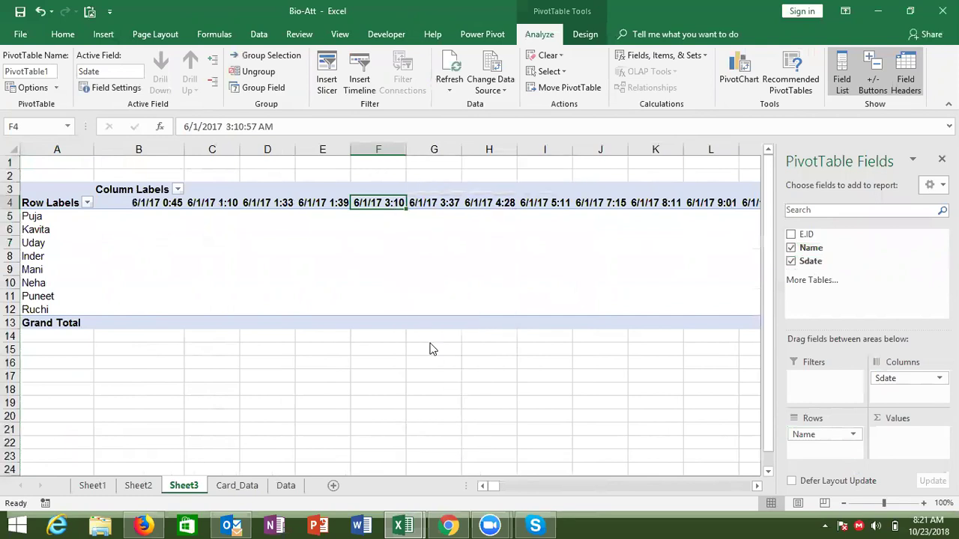
pyautogui.click(373, 350)
pyautogui.click(374, 359)
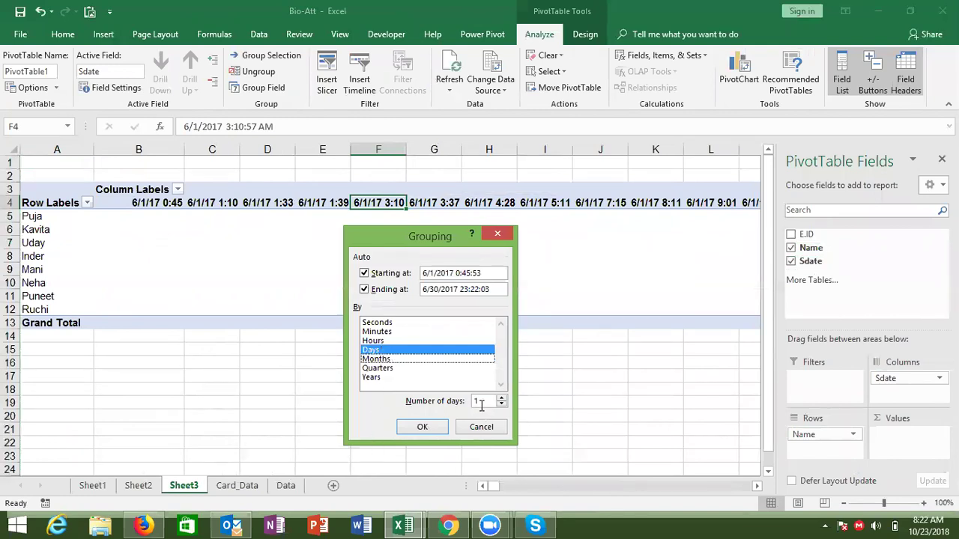
pyautogui.click(424, 427)
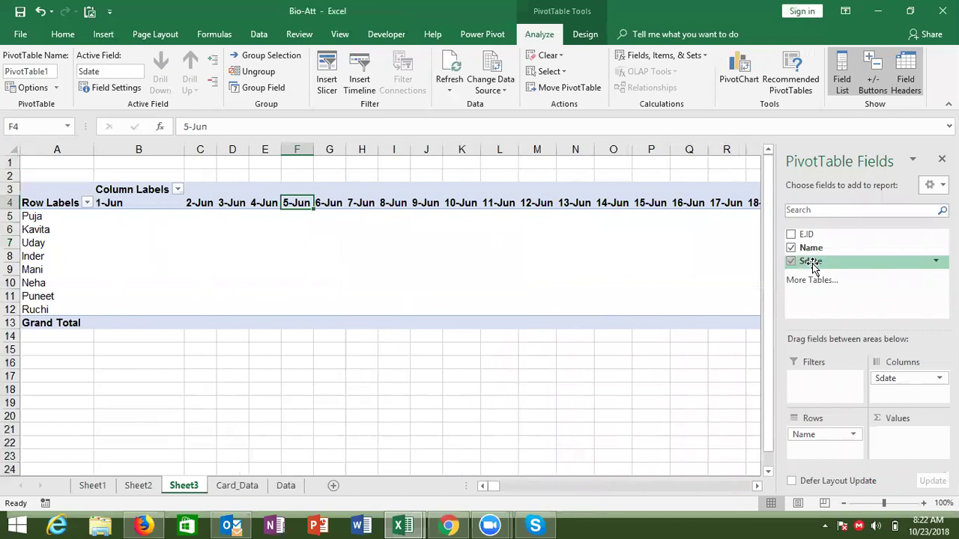
# Add Sdate to Values as Count of Sdate and spot-check several employees' daily counts and blanks
pyautogui.moveTo(814, 267); pyautogui.dragTo(912, 440)
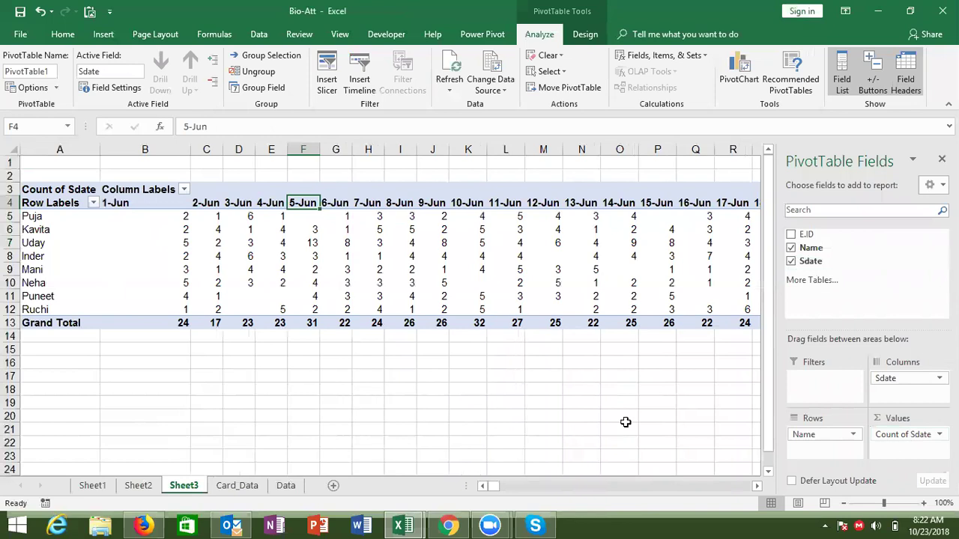
pyautogui.click(268, 226)
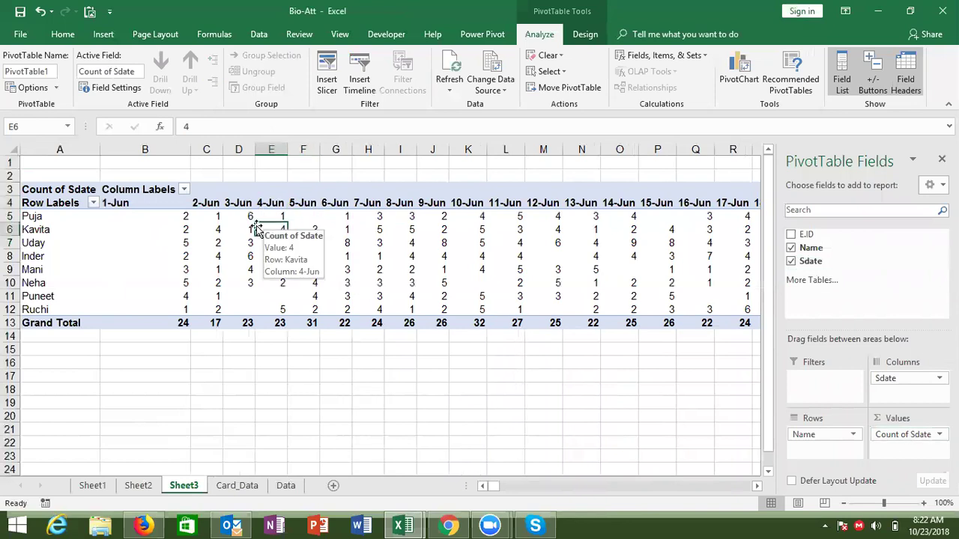
pyautogui.click(174, 224)
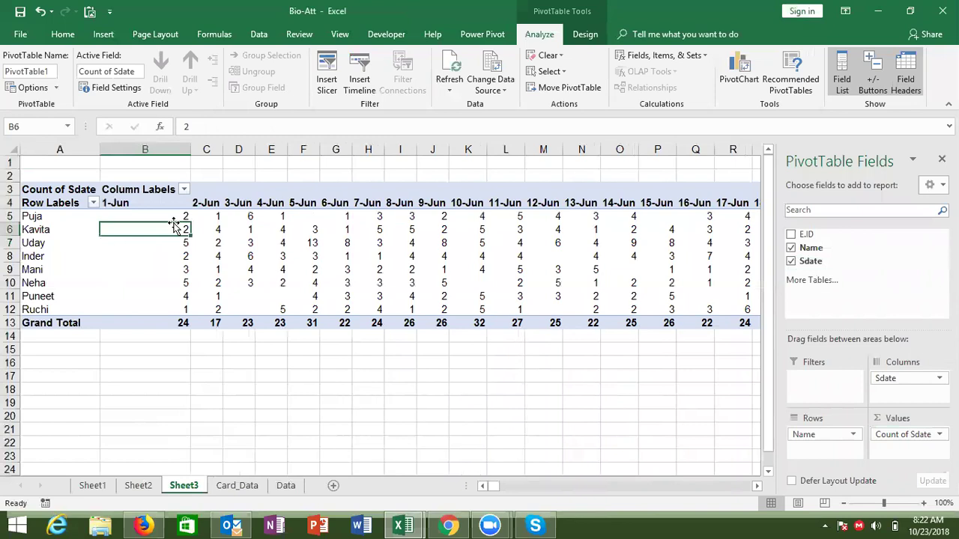
pyautogui.click(307, 216)
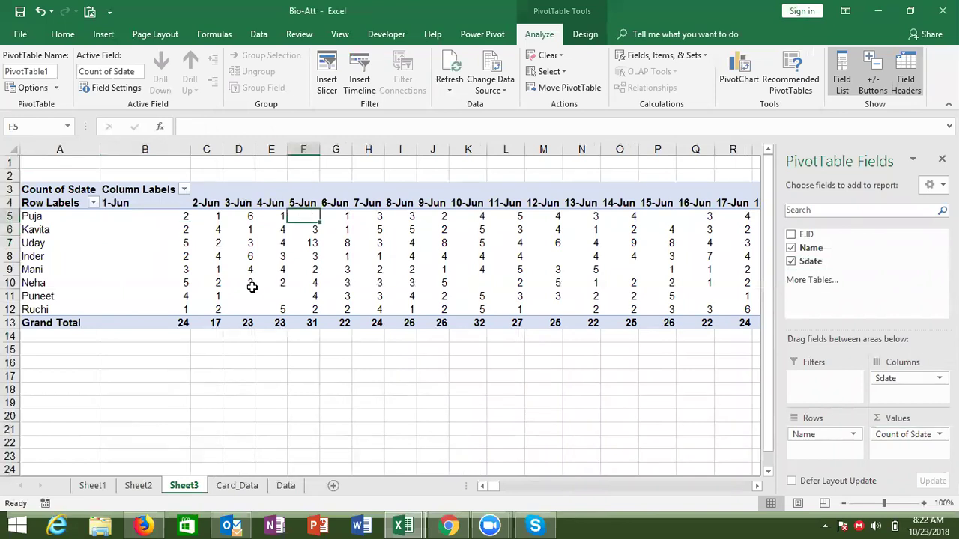
pyautogui.click(247, 297)
pyautogui.click(247, 309)
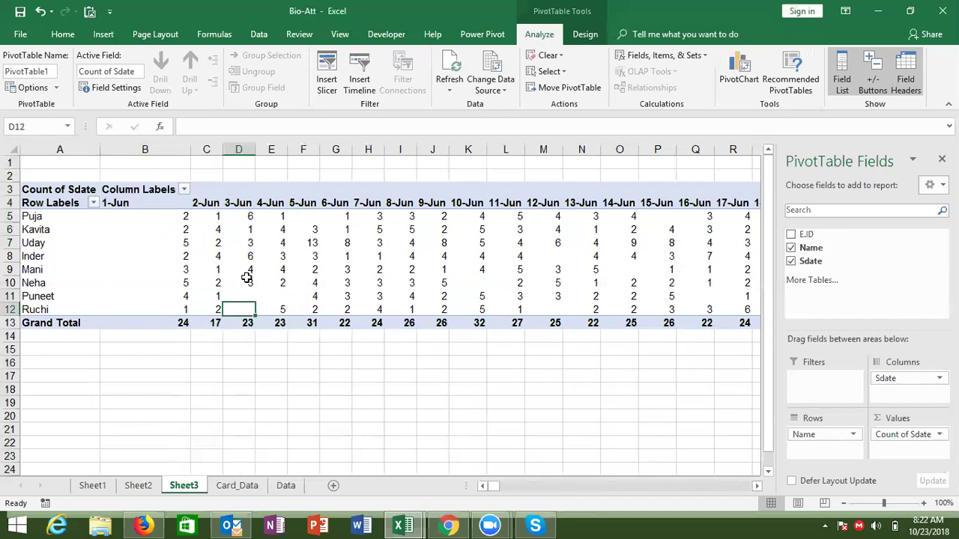
# Set the PivotTable options so empty cells show 'A'
pyautogui.rightClick(247, 278)
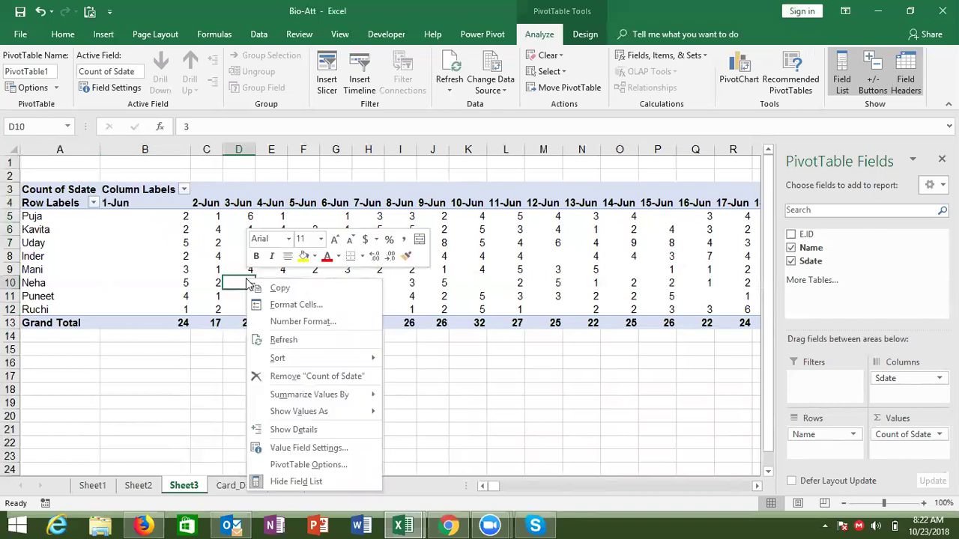
pyautogui.click(320, 468)
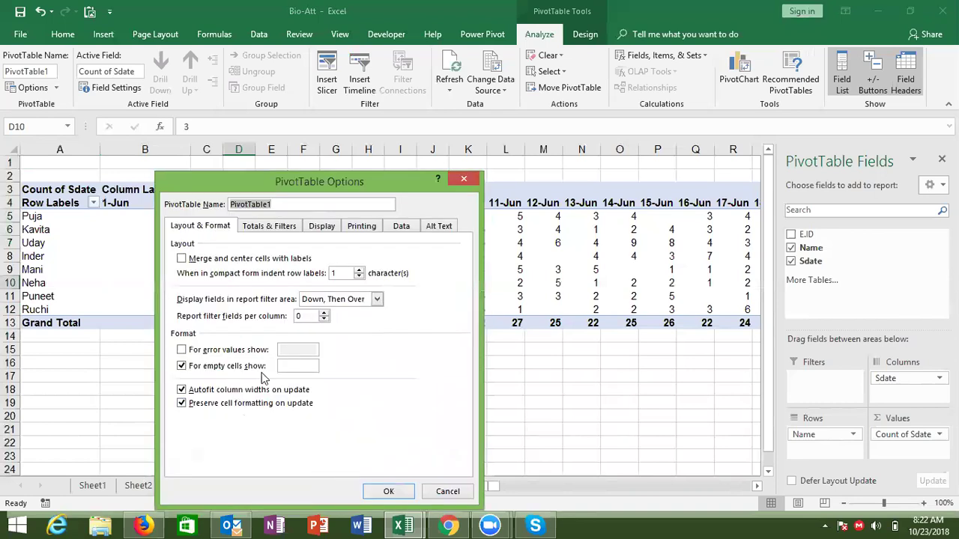
pyautogui.click(301, 367)
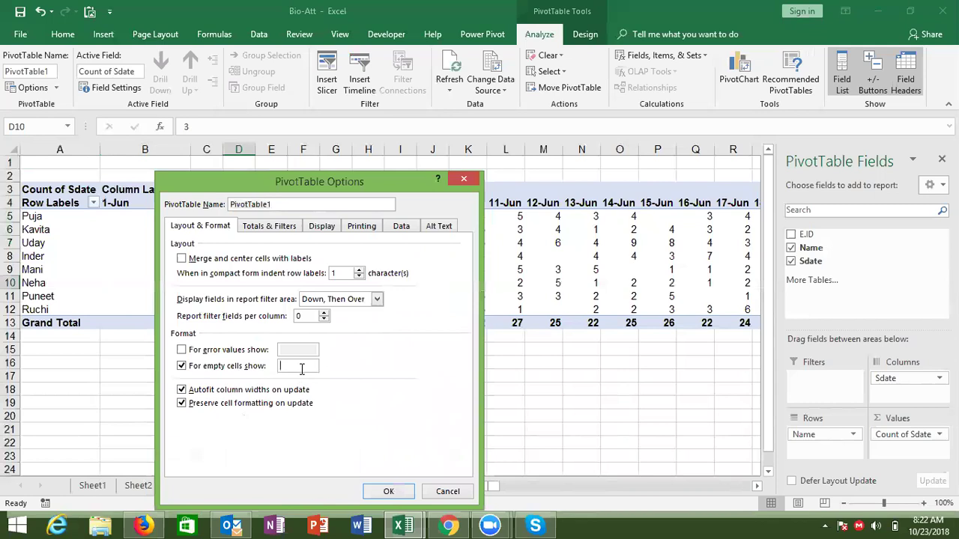
pyautogui.write('A')
pyautogui.click(386, 491)
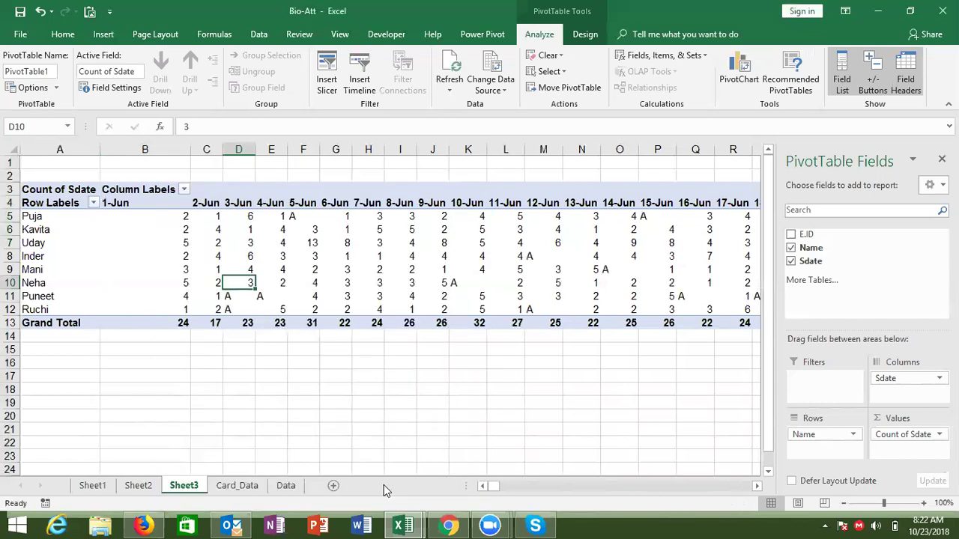
# Move through the pivot cells to check the counts and the new A marks
pyautogui.click(257, 238)
pyautogui.press('Up')
pyautogui.press('Up')
pyautogui.press('Up')
pyautogui.press('Left')
pyautogui.press('Down')
pyautogui.press('Left')
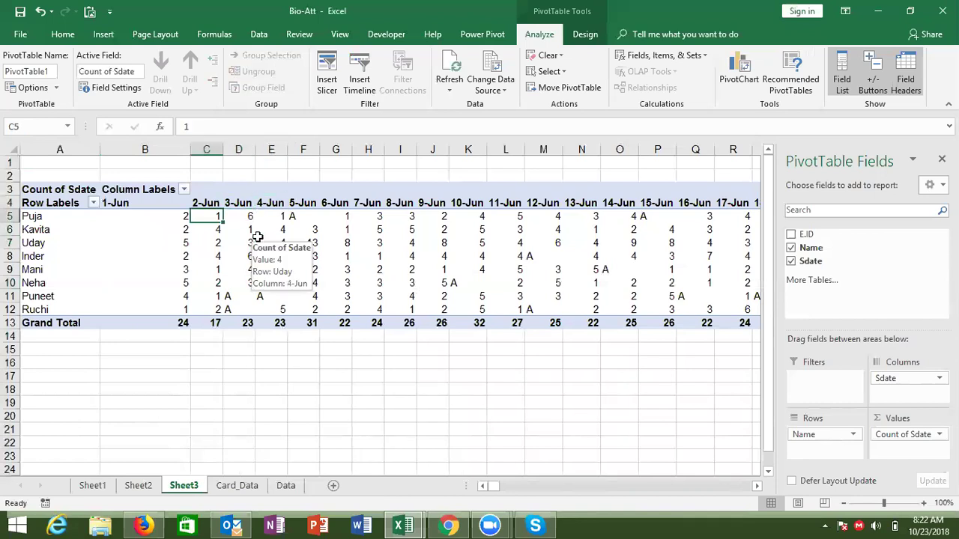
pyautogui.press('Left')
pyautogui.hotkey('ctrl', 'shift', 'Right')
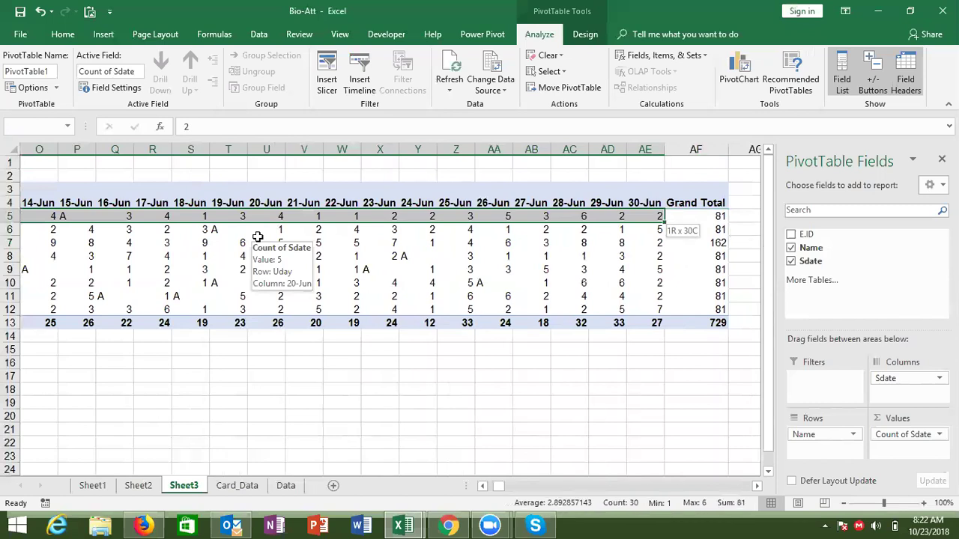
pyautogui.press('Left')
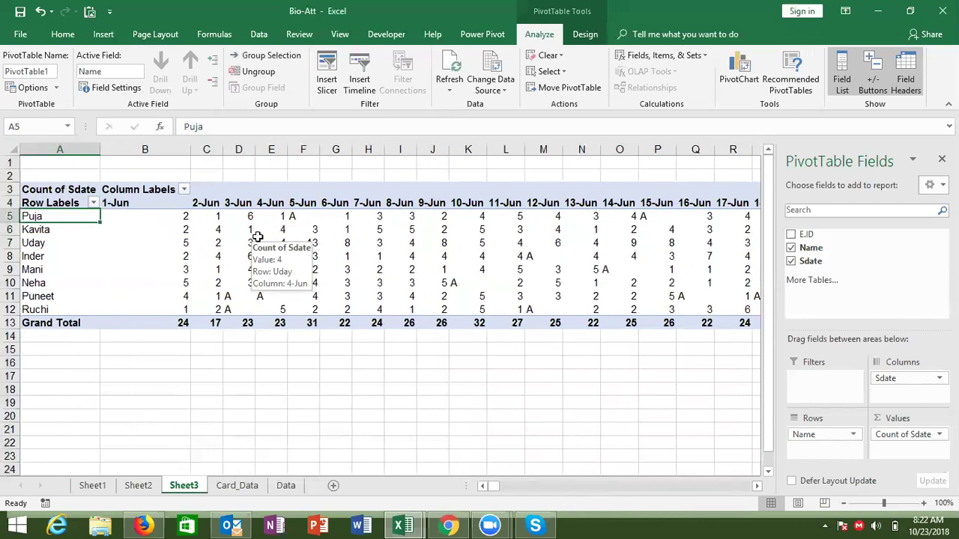
pyautogui.press('Down')
pyautogui.press('Down')
pyautogui.press('Down')
pyautogui.press('Down')
pyautogui.press('Down')
pyautogui.press('Down')
pyautogui.press('Right')
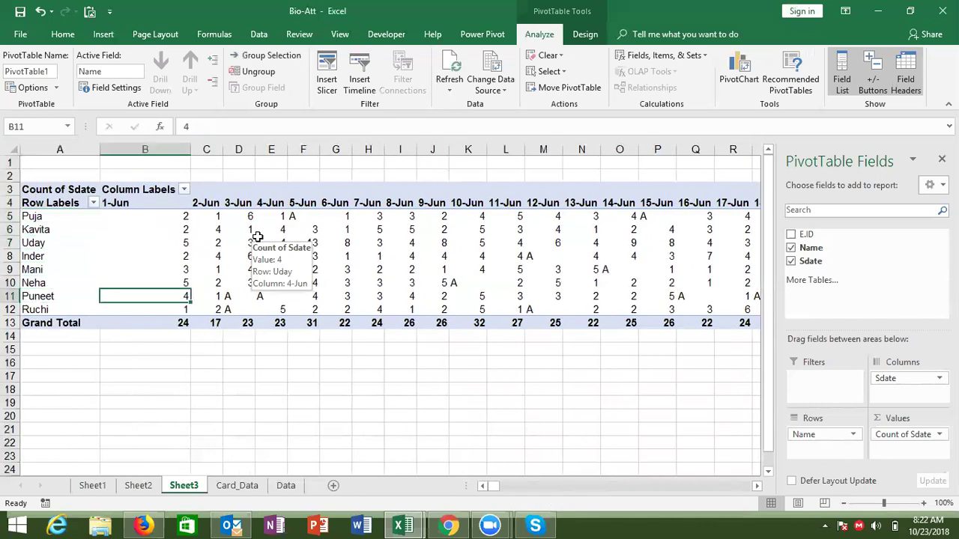
pyautogui.press('Right')
pyautogui.press('Right')
pyautogui.press('Down')
pyautogui.press('Right')
pyautogui.press('Right')
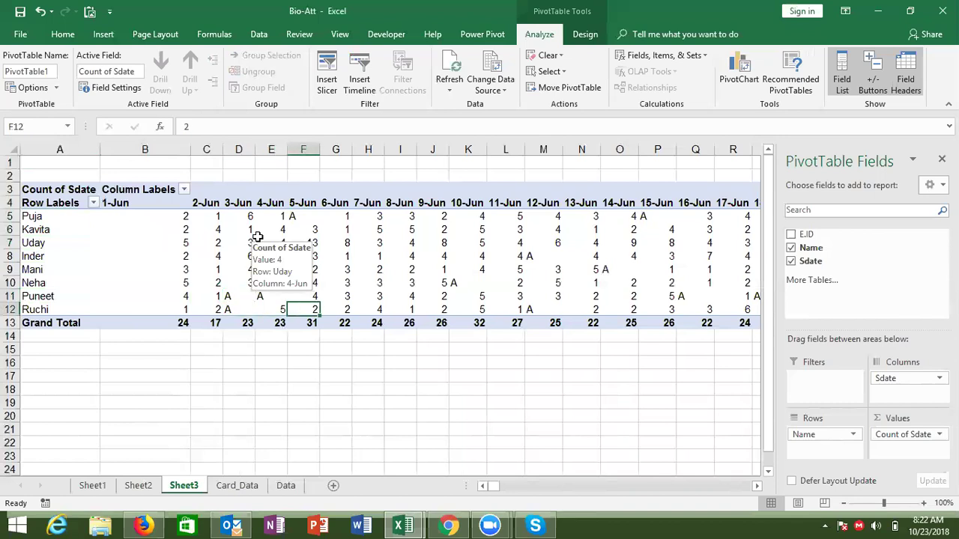
pyautogui.press('Left')
pyautogui.press('Left')
pyautogui.press('Up')
pyautogui.hotkey('ctrl', 'Up')
pyautogui.press('Down')
pyautogui.press('Left')
pyautogui.press('Left')
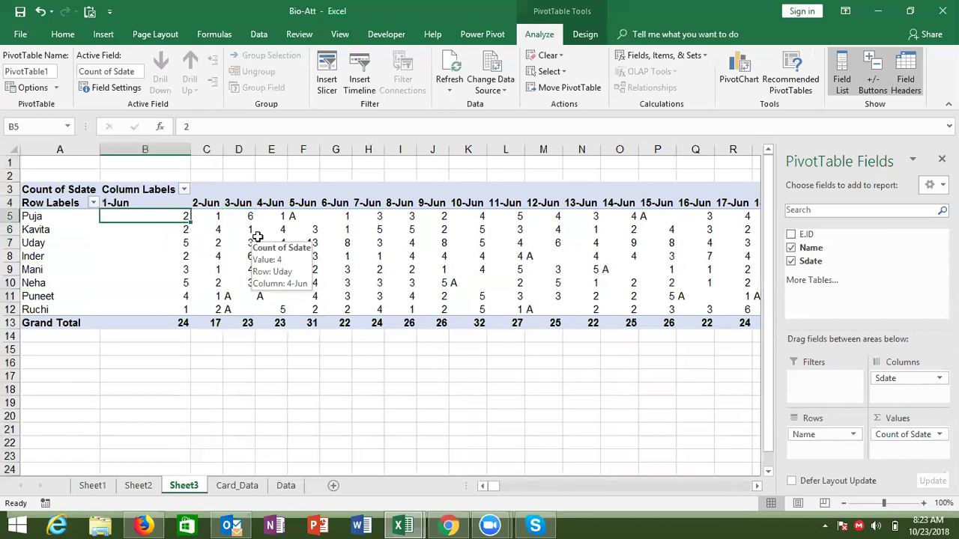
# Select the full block of attendance counts, B5:AE12
pyautogui.hotkey('ctrl', 'shift', 'Right')
pyautogui.hotkey('shift', 'Left')
pyautogui.hotkey('shift', 'Down')
pyautogui.hotkey('shift', 'Down')
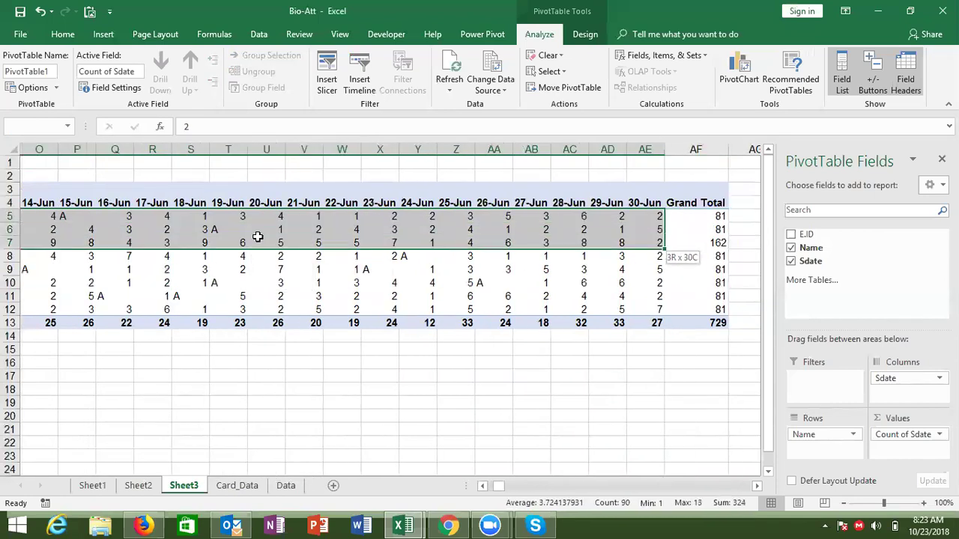
pyautogui.hotkey('shift', 'Down')
pyautogui.hotkey('shift', 'Down')
pyautogui.hotkey('shift', 'Down')
pyautogui.hotkey('shift', 'Down')
pyautogui.hotkey('shift', 'Down')
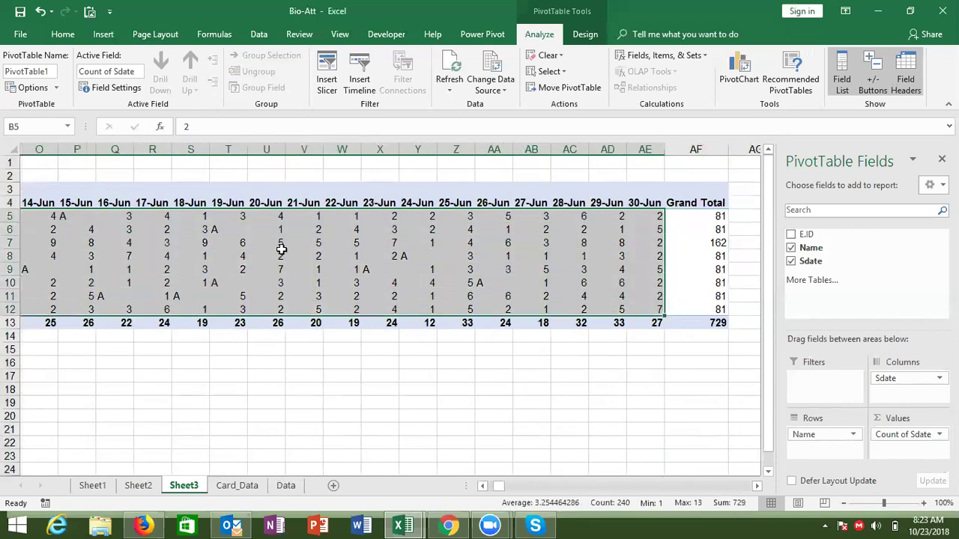
# Apply the custom number format "P" to the selected counts
pyautogui.rightClick(283, 250)
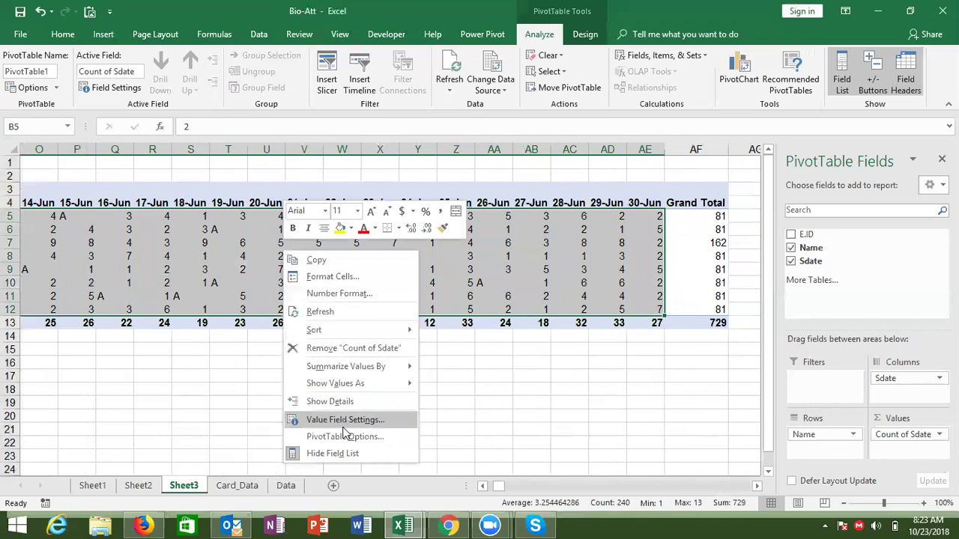
pyautogui.click(342, 296)
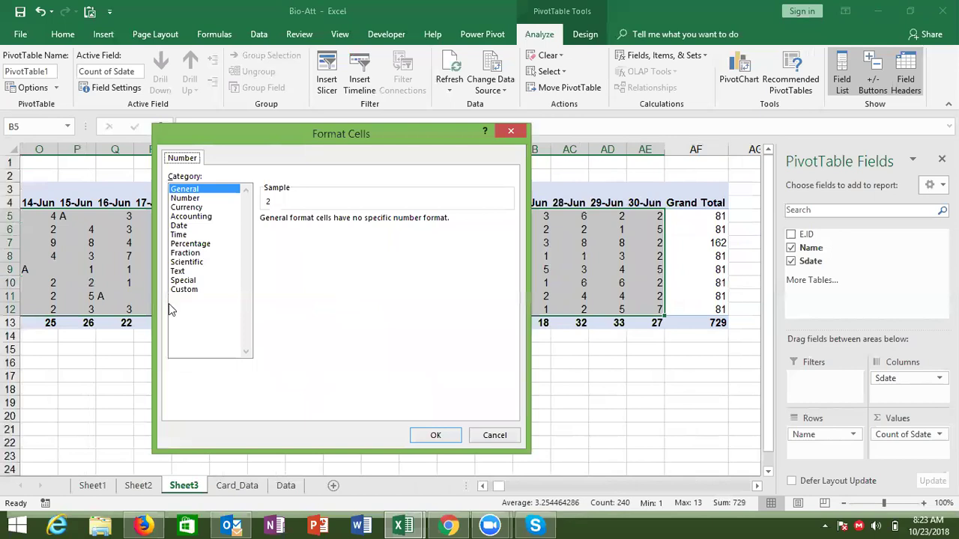
pyautogui.click(192, 291)
pyautogui.doubleClick(297, 231)
pyautogui.write('"P"')
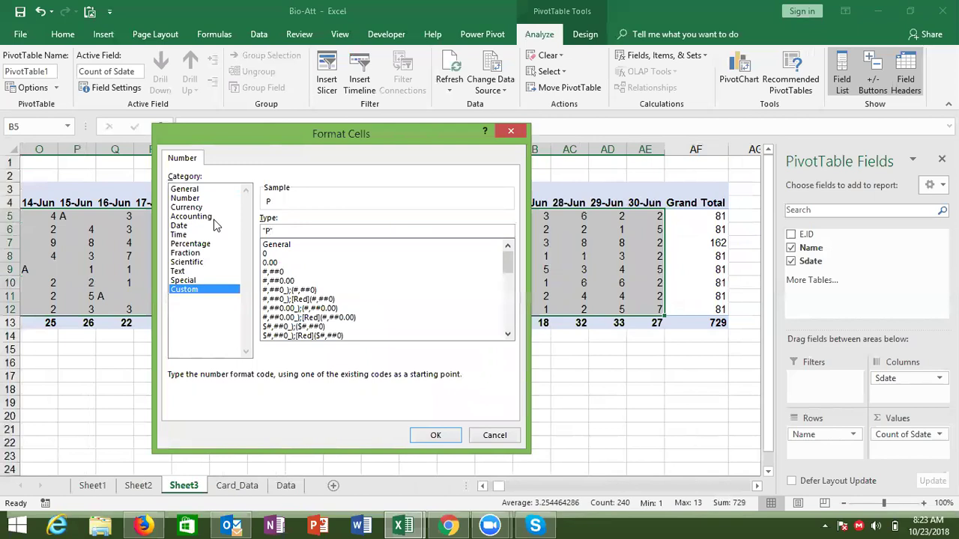
pyautogui.click(433, 439)
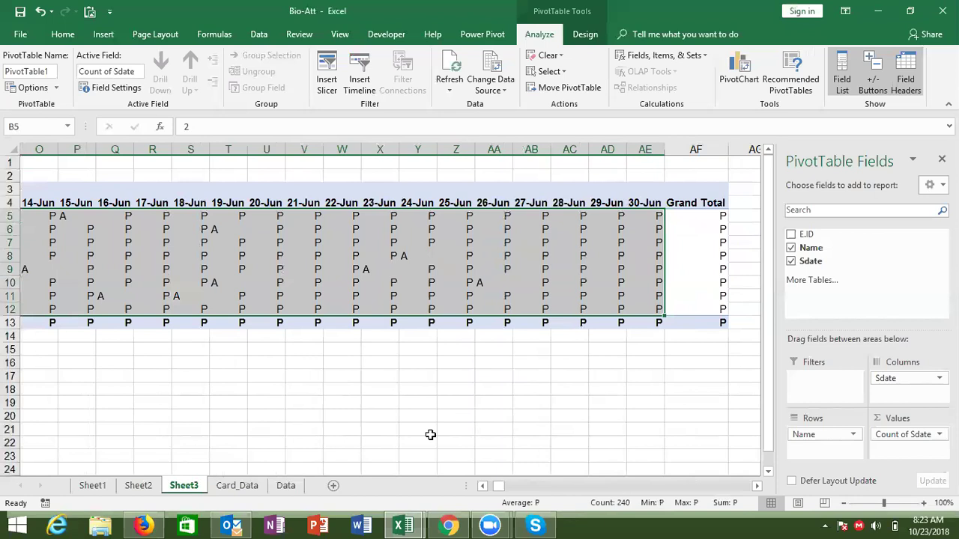
# Turn off grand totals for both rows and columns, then check the 24-Jun cell in row 8
pyautogui.rightClick(327, 292)
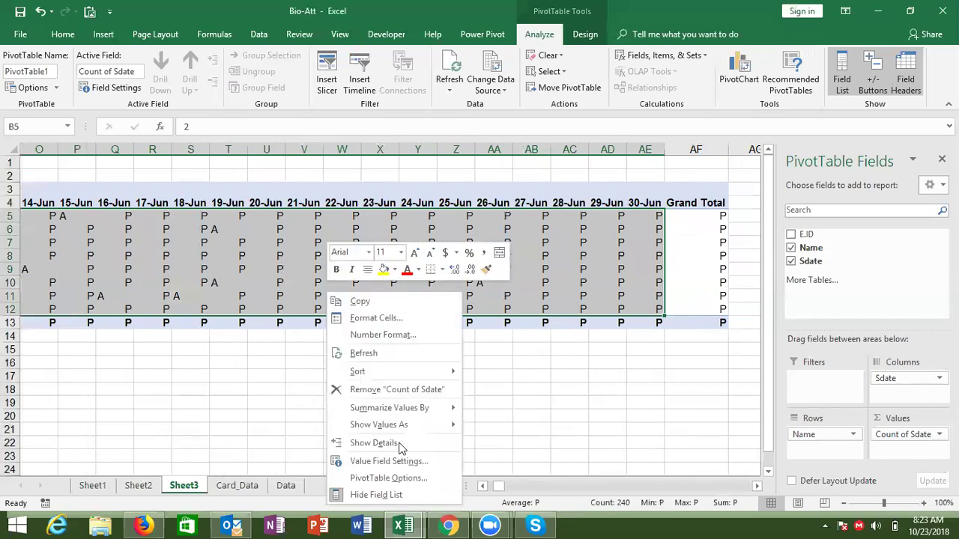
pyautogui.click(389, 483)
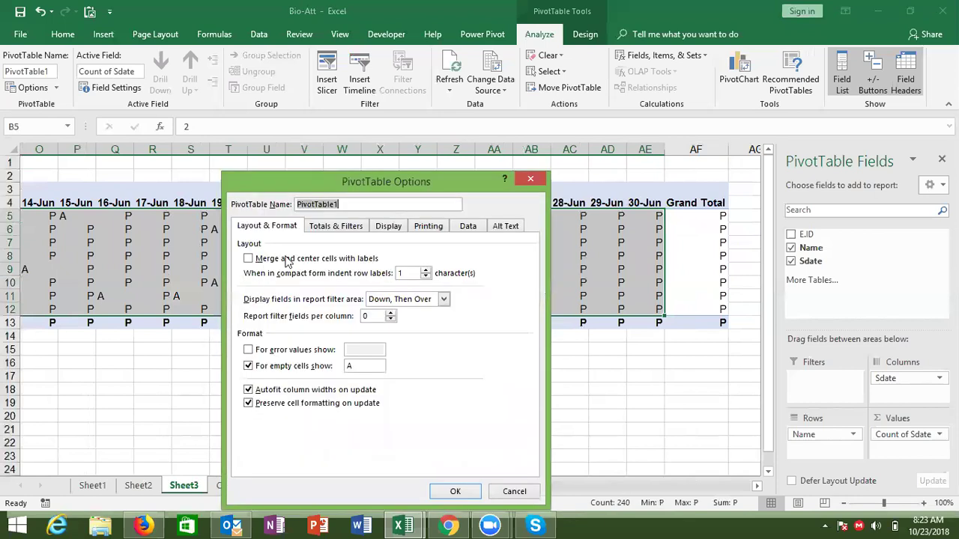
pyautogui.click(328, 226)
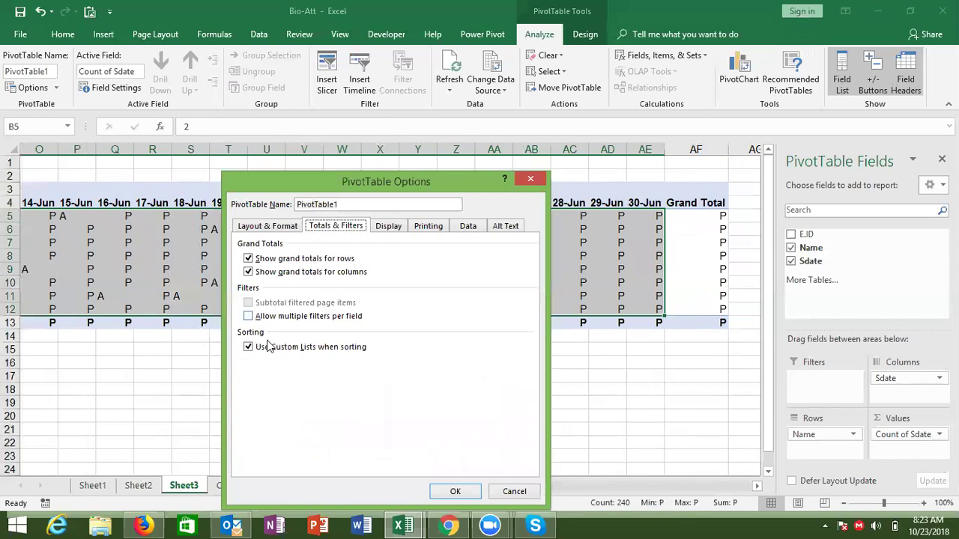
pyautogui.click(255, 275)
pyautogui.click(251, 259)
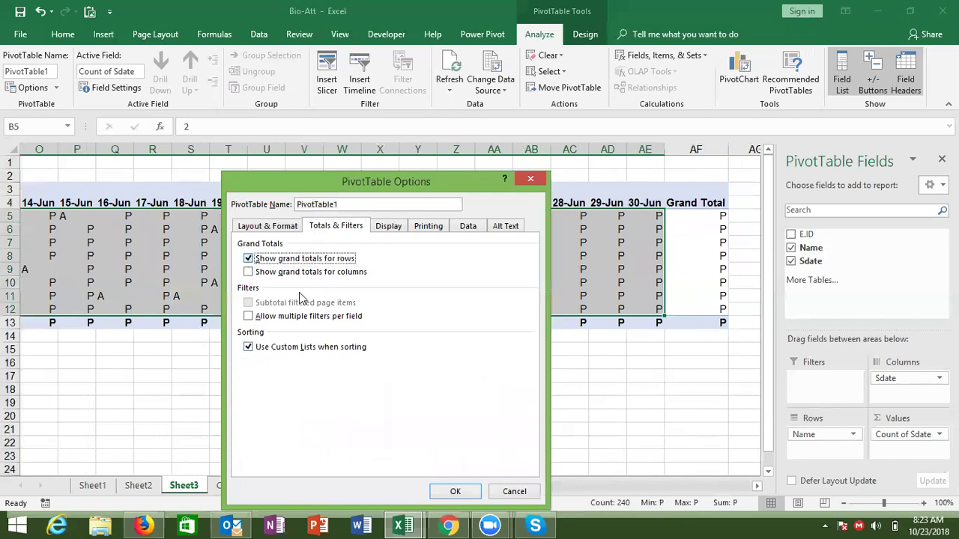
pyautogui.click(454, 498)
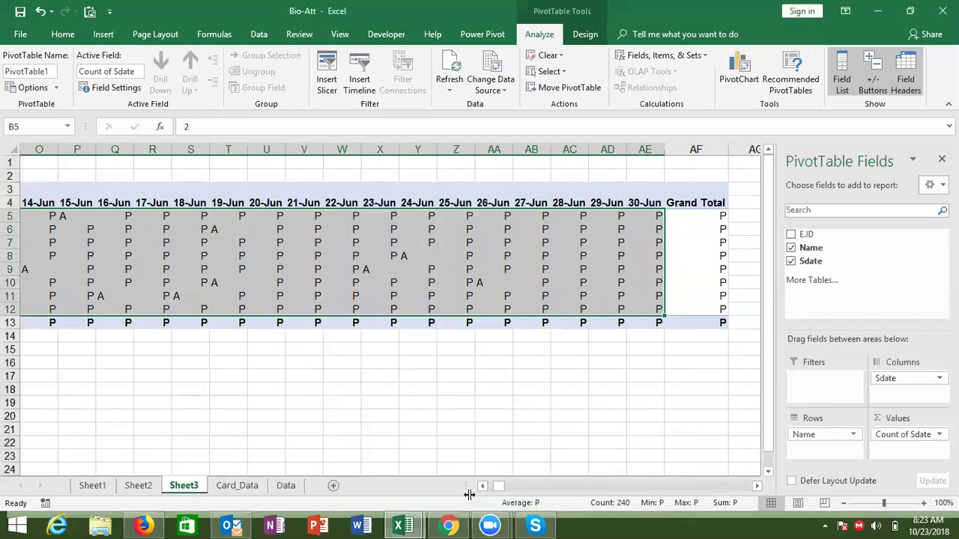
pyautogui.click(453, 440)
pyautogui.click(404, 255)
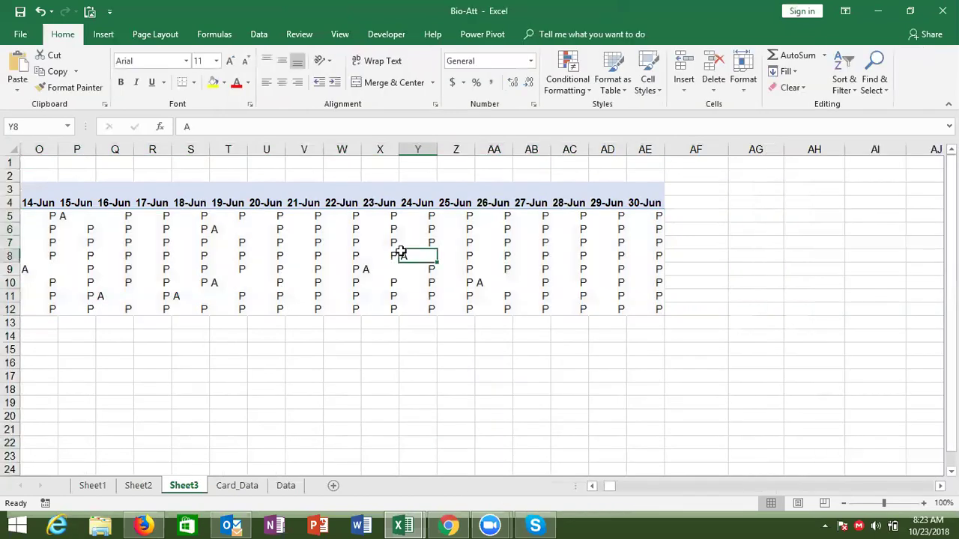
# Check a few values, then select B5:AE12 with Ctrl+Shift+Right and Ctrl+Shift+Down
pyautogui.press('Left')
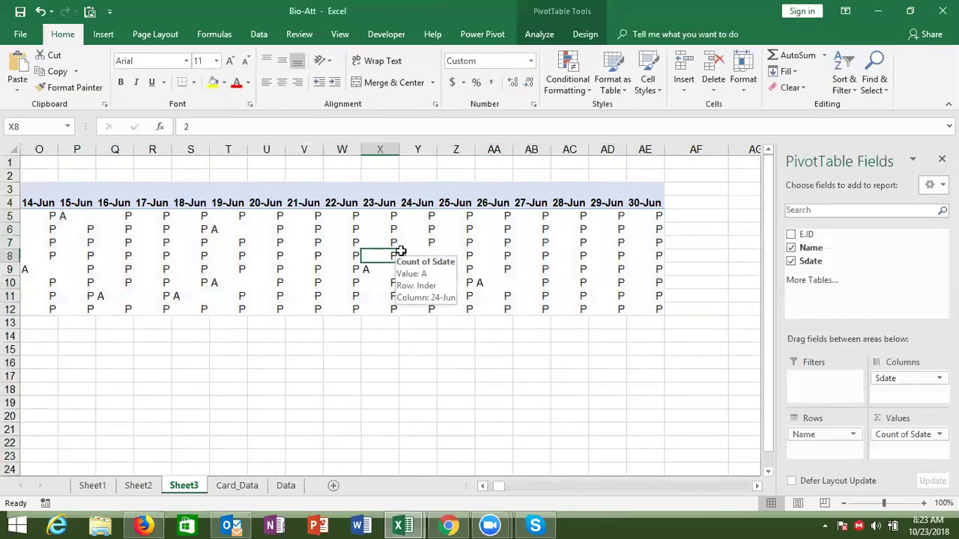
pyautogui.press('Left')
pyautogui.press('Left')
pyautogui.press('Left')
pyautogui.press('Left')
pyautogui.press('Left')
pyautogui.press('Left')
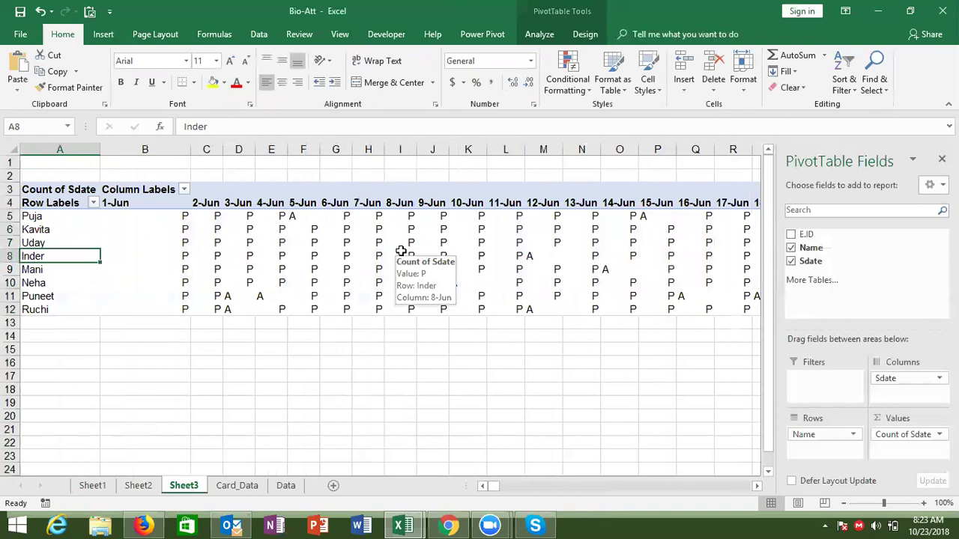
pyautogui.press('Down')
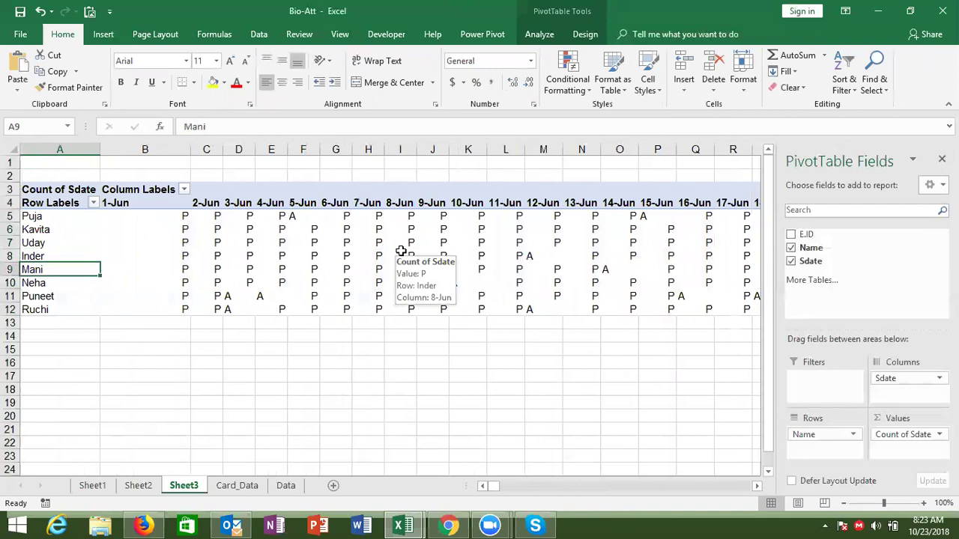
pyautogui.press('Right')
pyautogui.press('Right')
pyautogui.press('Right')
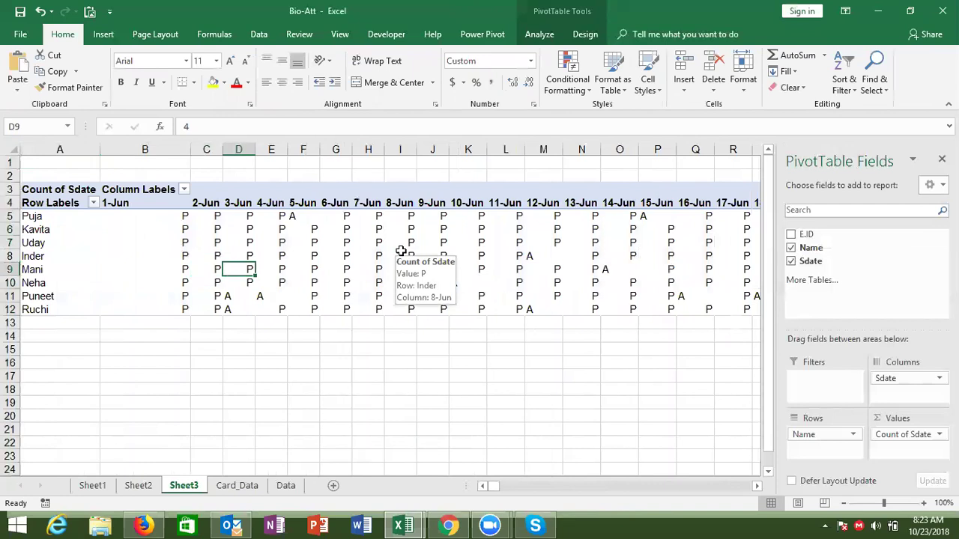
pyautogui.press('Down')
pyautogui.press('Up')
pyautogui.press('Up')
pyautogui.press('Up')
pyautogui.press('Up')
pyautogui.press('Up')
pyautogui.press('Left')
pyautogui.press('Left')
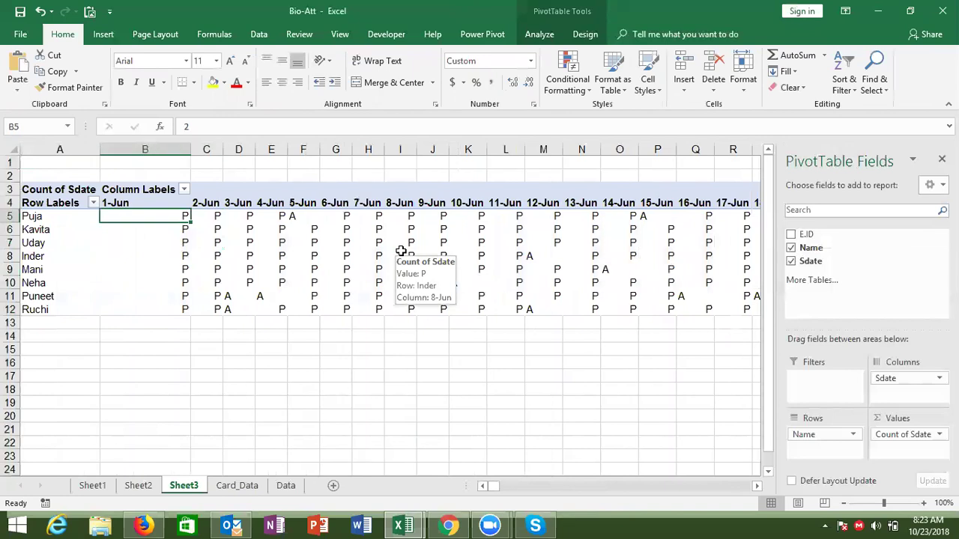
pyautogui.hotkey('ctrl', 'shift', 'Right')
pyautogui.hotkey('ctrl', 'shift', 'Down')
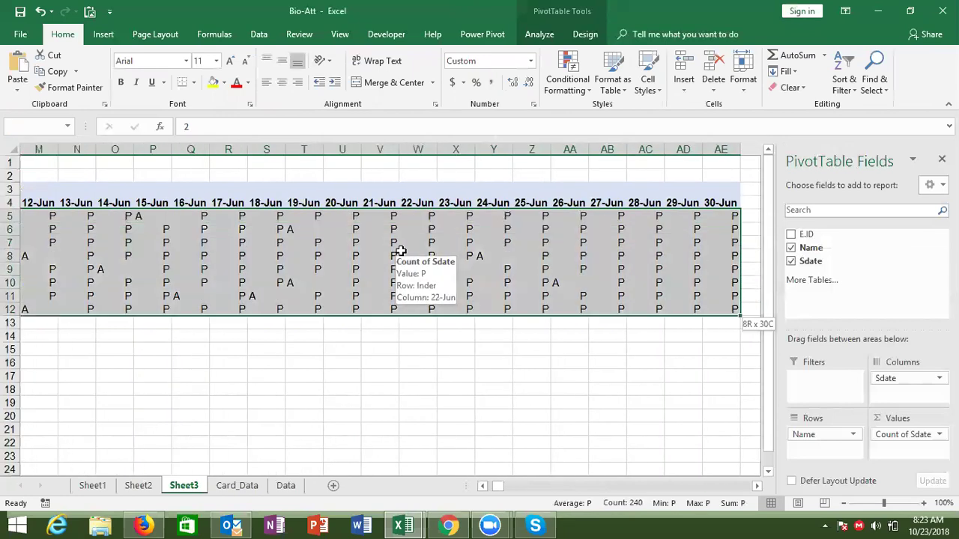
# Add semicolons to the selected values' custom format code, making it "P;;"
pyautogui.rightClick(361, 256)
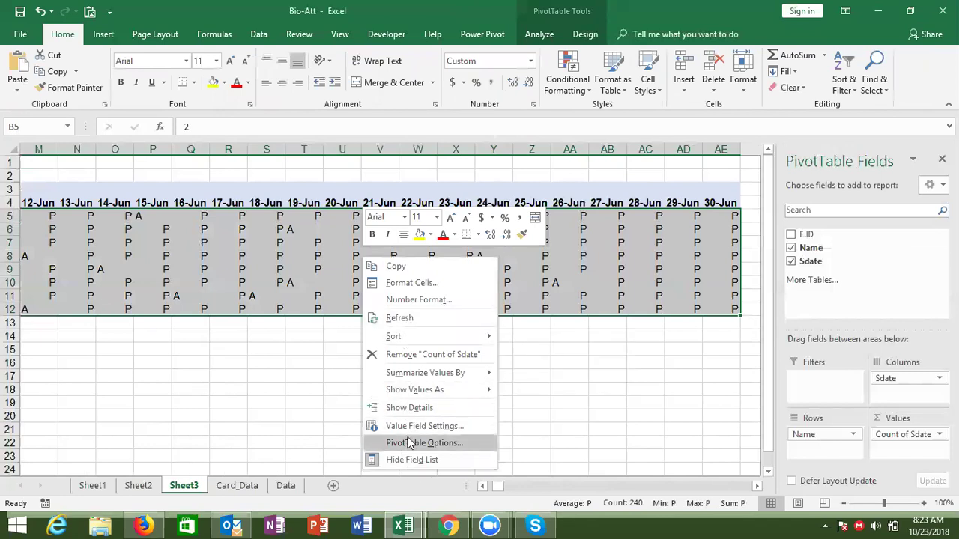
pyautogui.click(411, 289)
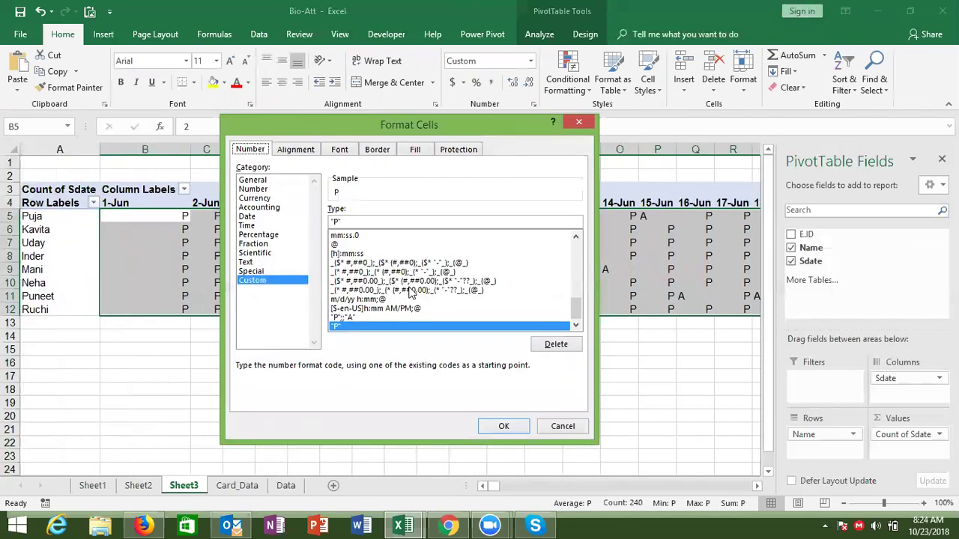
pyautogui.click(368, 222)
pyautogui.write(';')
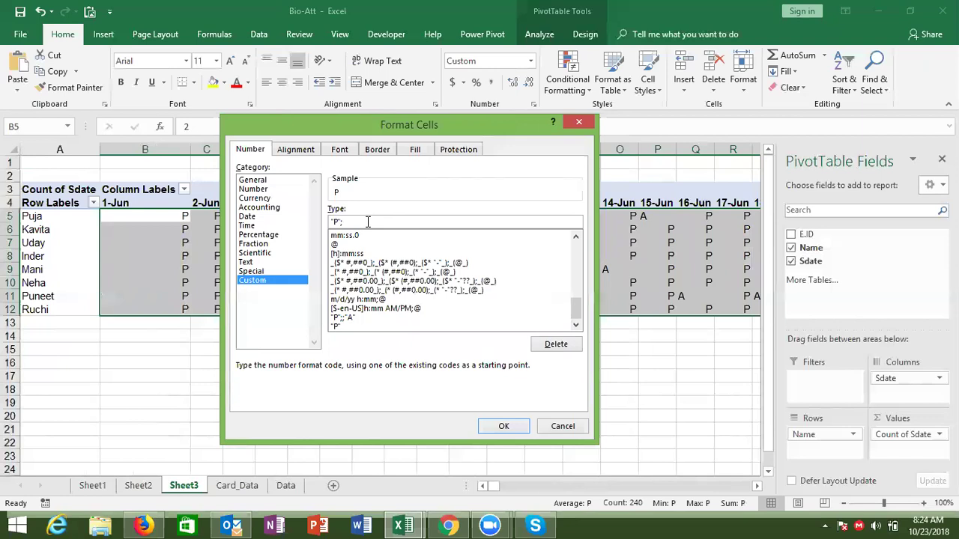
pyautogui.write(';')
pyautogui.write(';')
pyautogui.press('BackSpace')
pyautogui.press('BackSpace')
pyautogui.press('BackSpace')
pyautogui.click(504, 426)
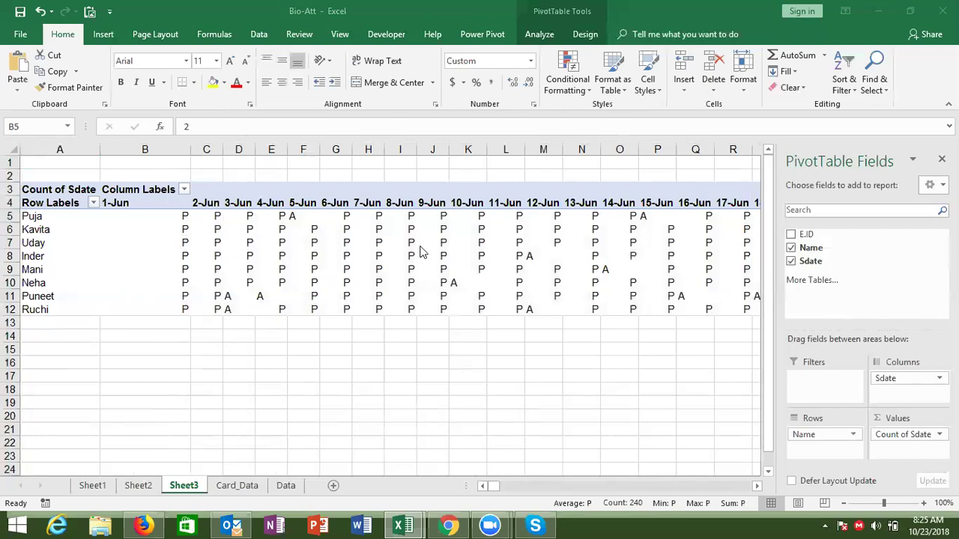
# Check the In and Out times in Sheet1's pivot, then select the IN column on the Data sheet
pyautogui.hotkey('ctrl', 'shift', 'End')
pyautogui.moveTo(346, 274)
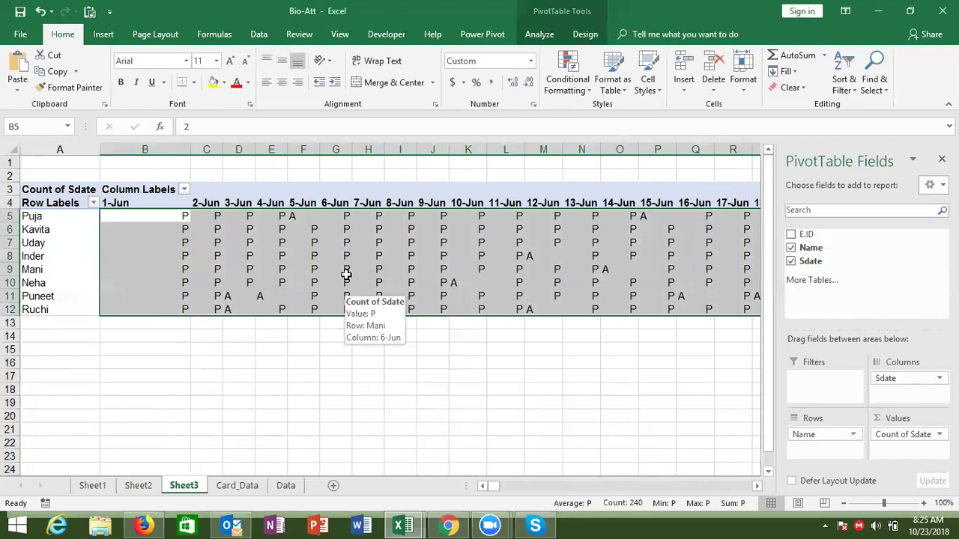
pyautogui.click(142, 486)
pyautogui.click(94, 487)
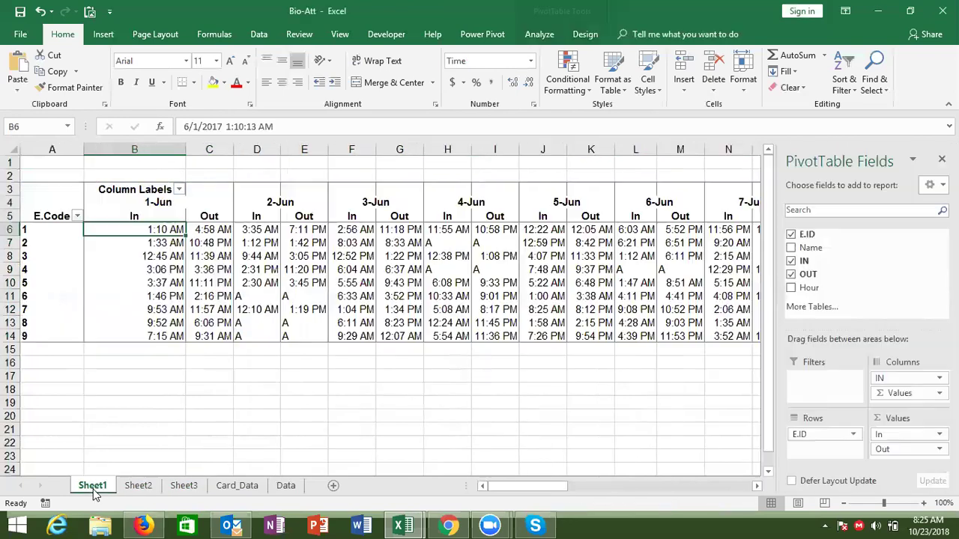
pyautogui.click(206, 228)
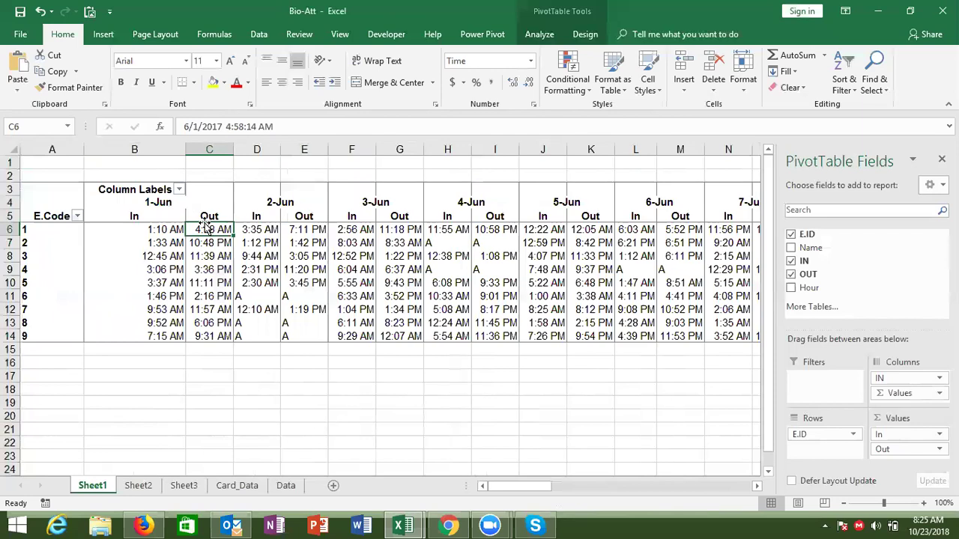
pyautogui.click(175, 230)
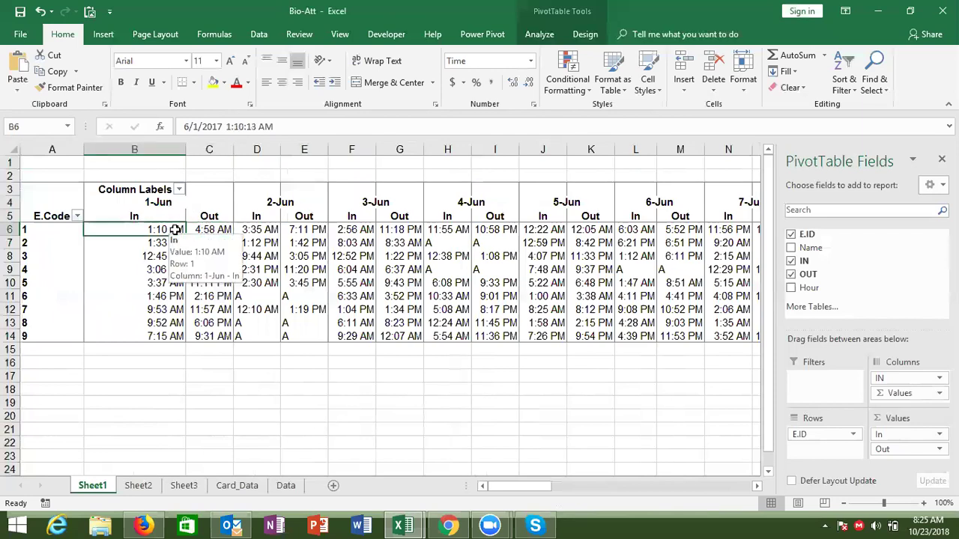
pyautogui.click(282, 486)
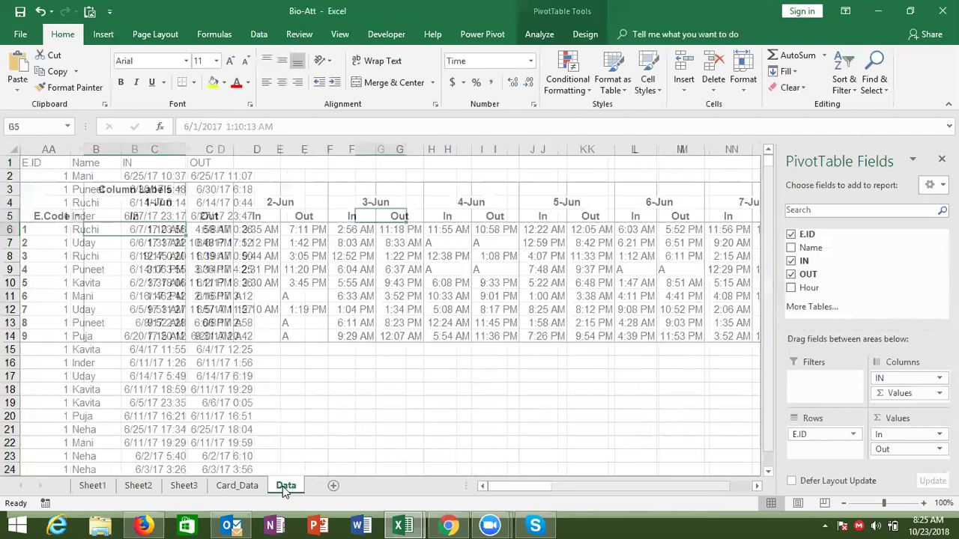
pyautogui.click(170, 151)
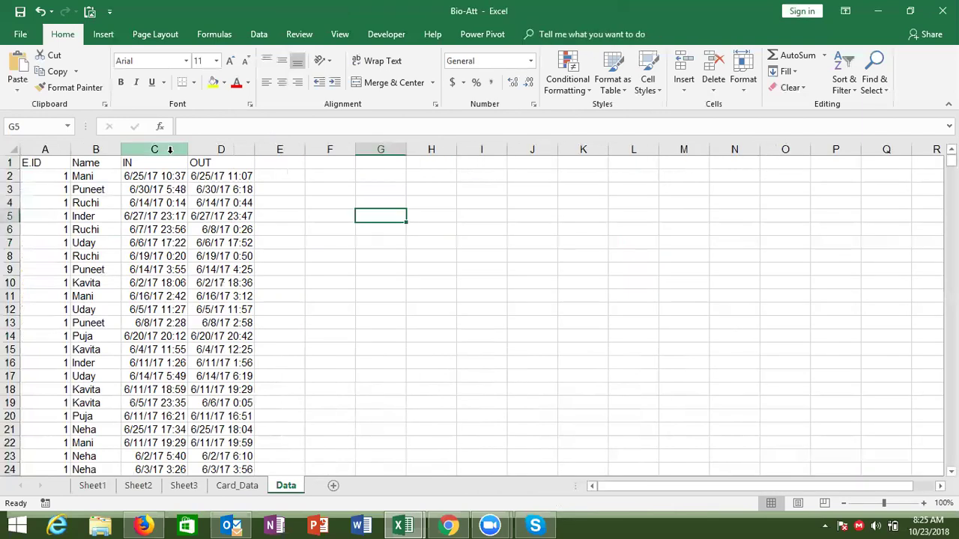
# Select the whole Data table from cell A1 through D730
pyautogui.click(96, 151)
pyautogui.click(158, 177)
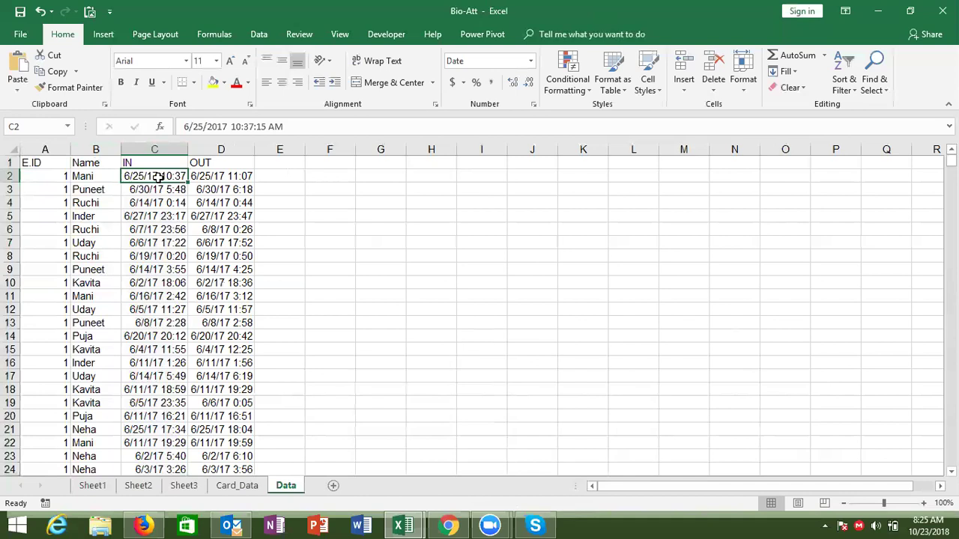
pyautogui.press('Up')
pyautogui.press('Left')
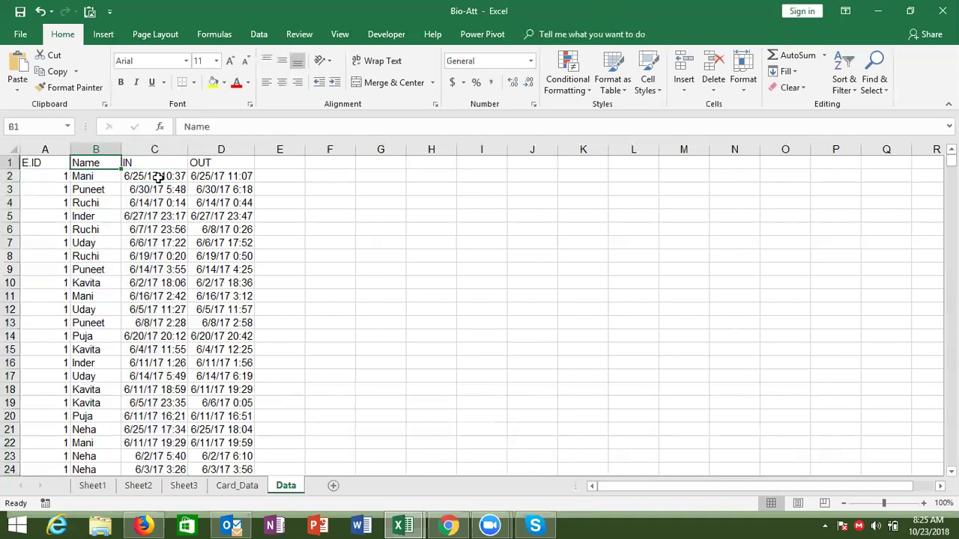
pyautogui.press('Left')
pyautogui.hotkey('ctrl', 'shift', 'Right')
pyautogui.hotkey('ctrl', 'shift', 'Down')
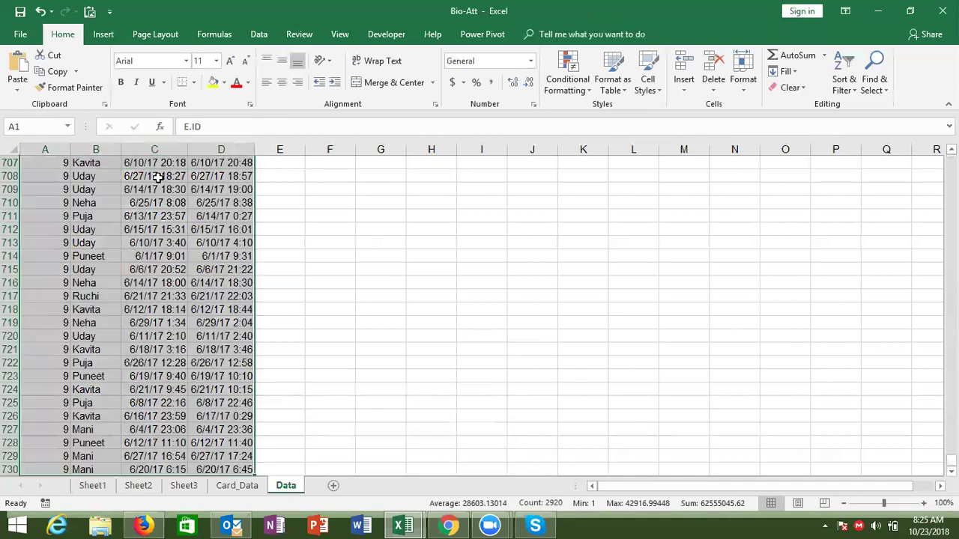
# Insert a PivotTable from the selected range on a new worksheet
pyautogui.click(105, 33)
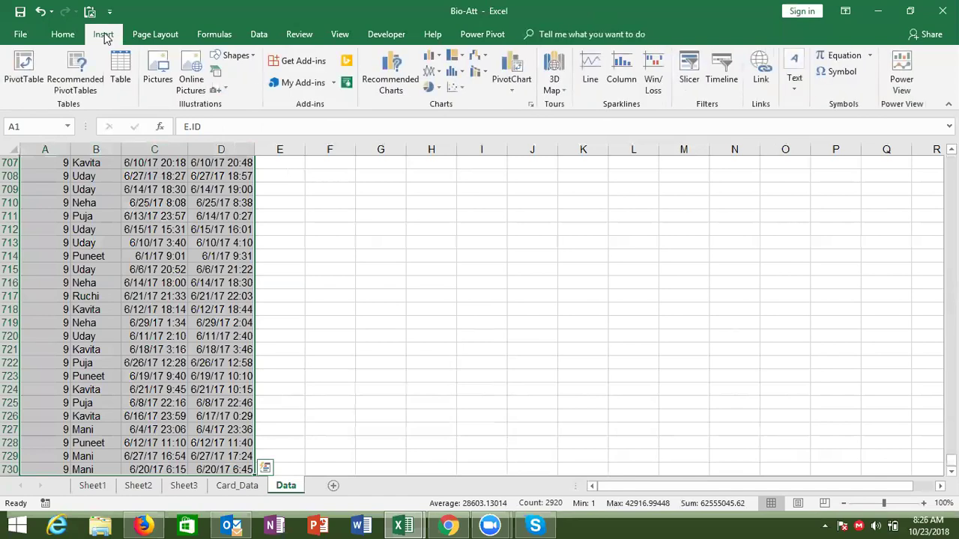
pyautogui.click(30, 71)
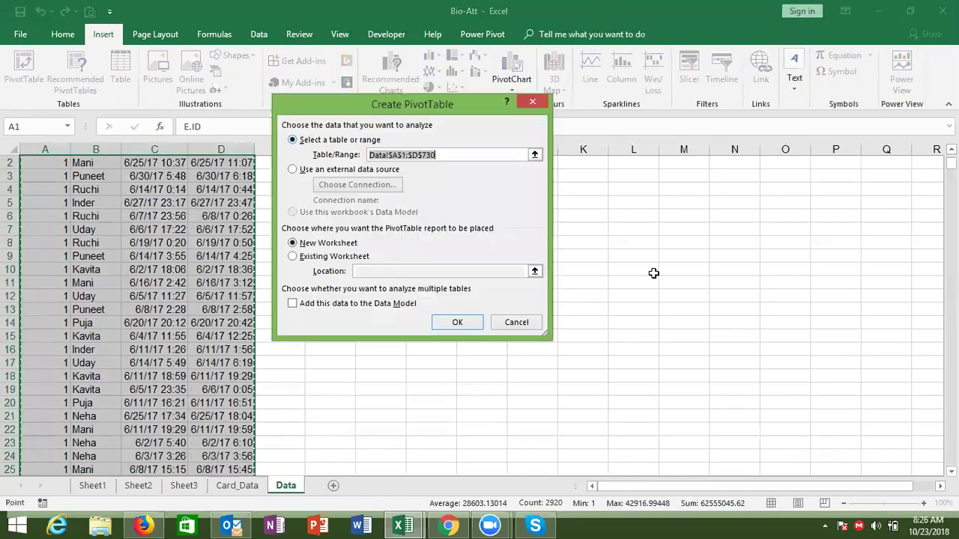
pyautogui.click(457, 322)
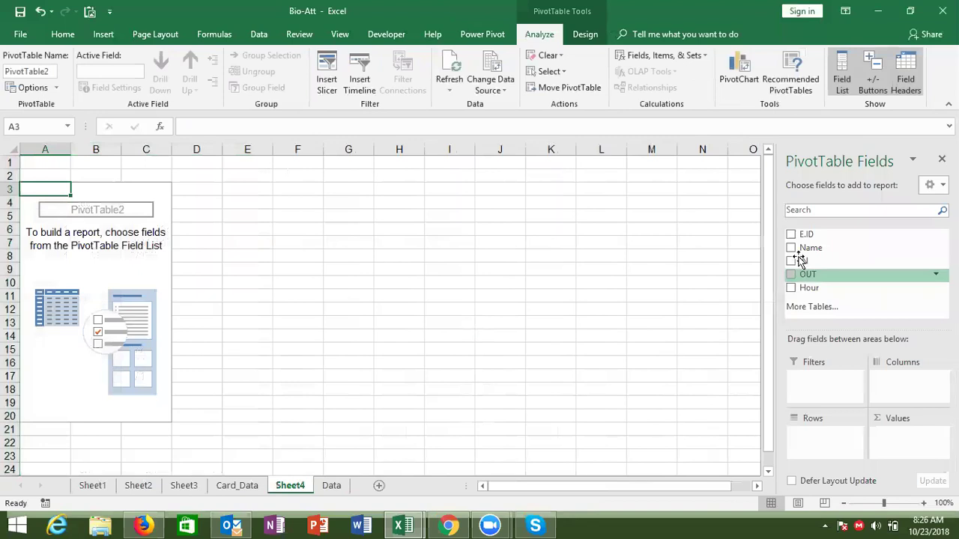
# Put Name in the pivot rows and the IN dates in the columns
pyautogui.moveTo(804, 261); pyautogui.dragTo(816, 451)
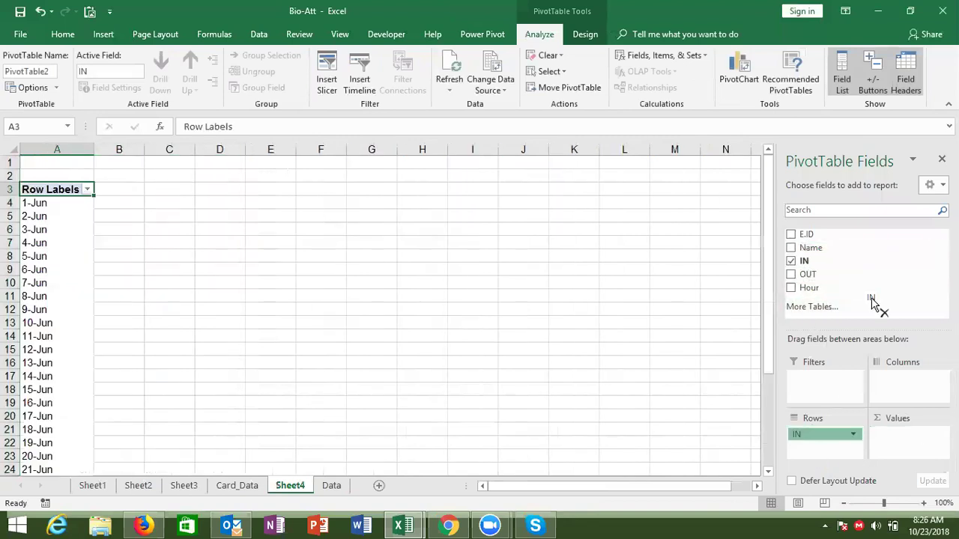
pyautogui.moveTo(828, 435); pyautogui.dragTo(874, 275)
pyautogui.moveTo(802, 251)
pyautogui.mouseDown()
pyautogui.moveTo(826, 409)
pyautogui.moveTo(822, 442)
pyautogui.mouseUp()
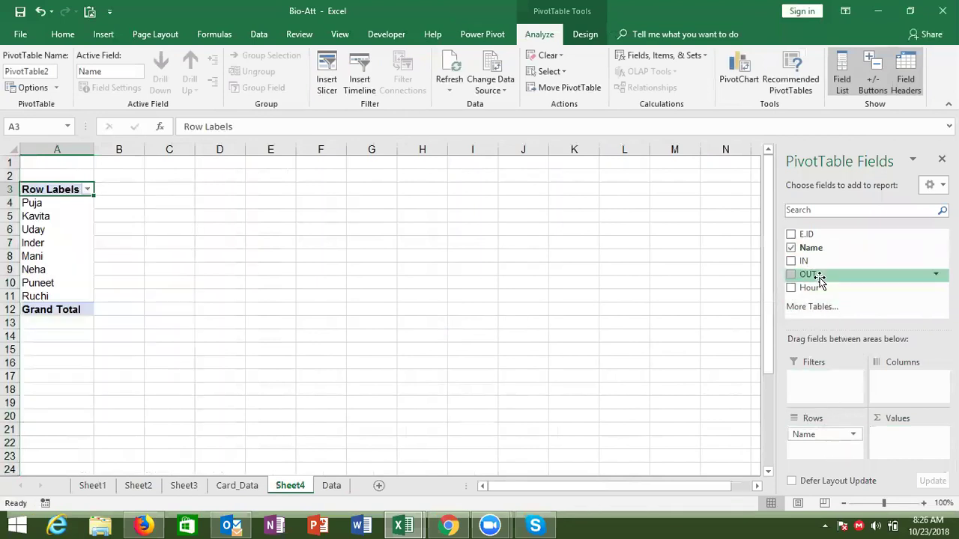
pyautogui.moveTo(819, 270); pyautogui.dragTo(904, 380)
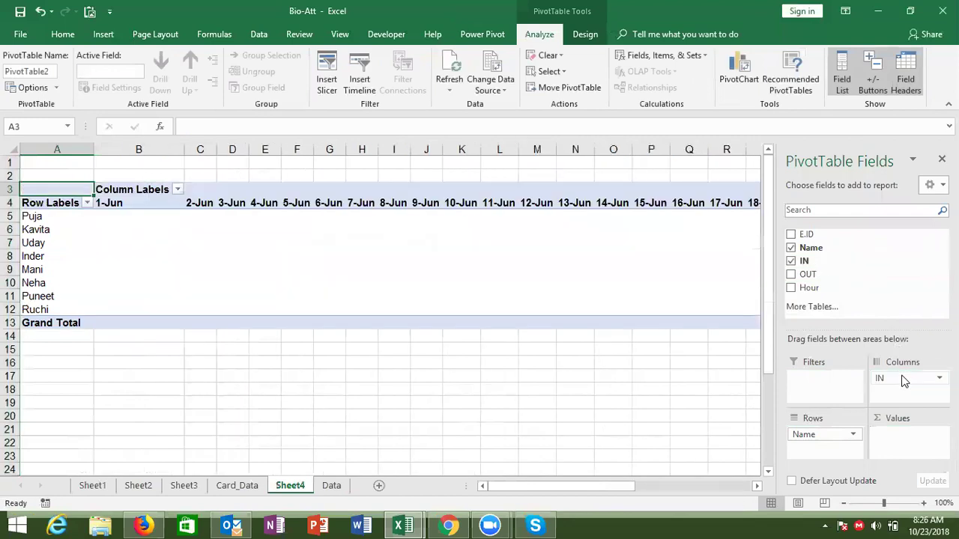
# Ungroup the IN date labels, then regroup them by Days only, without Months
pyautogui.click(512, 203)
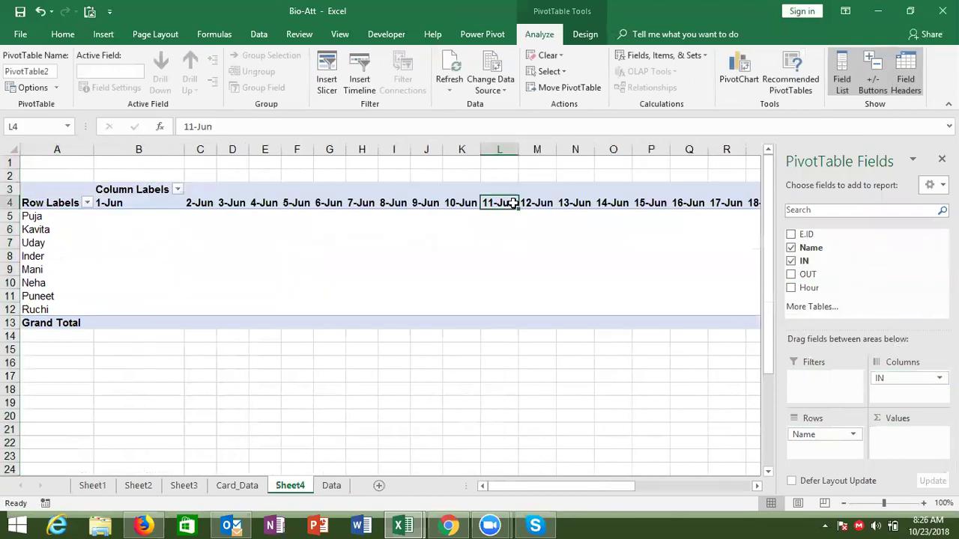
pyautogui.rightClick(511, 203)
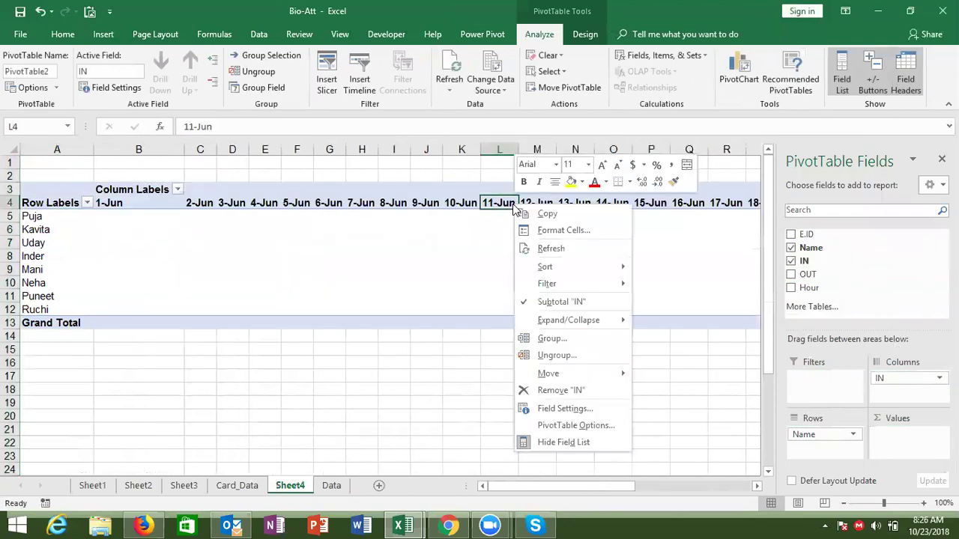
pyautogui.click(555, 355)
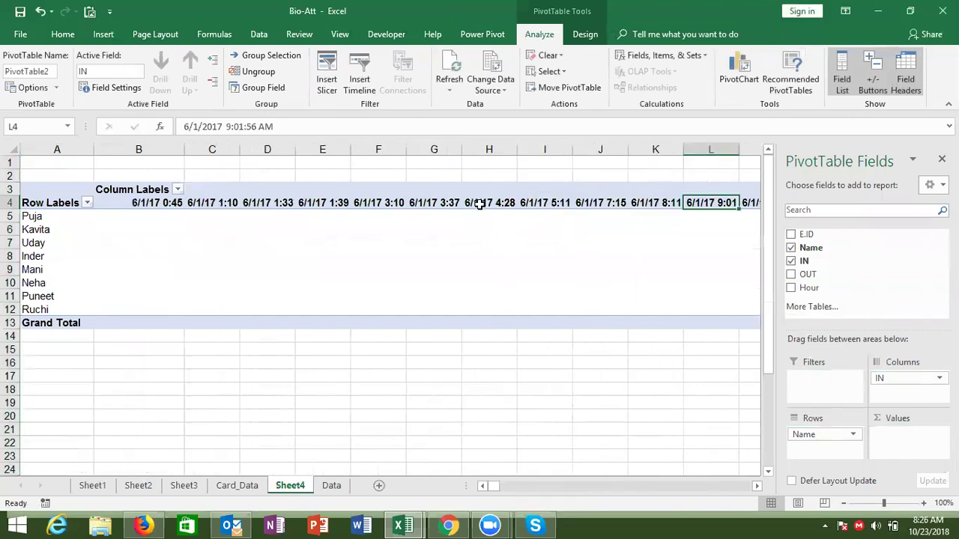
pyautogui.rightClick(479, 204)
pyautogui.click(512, 337)
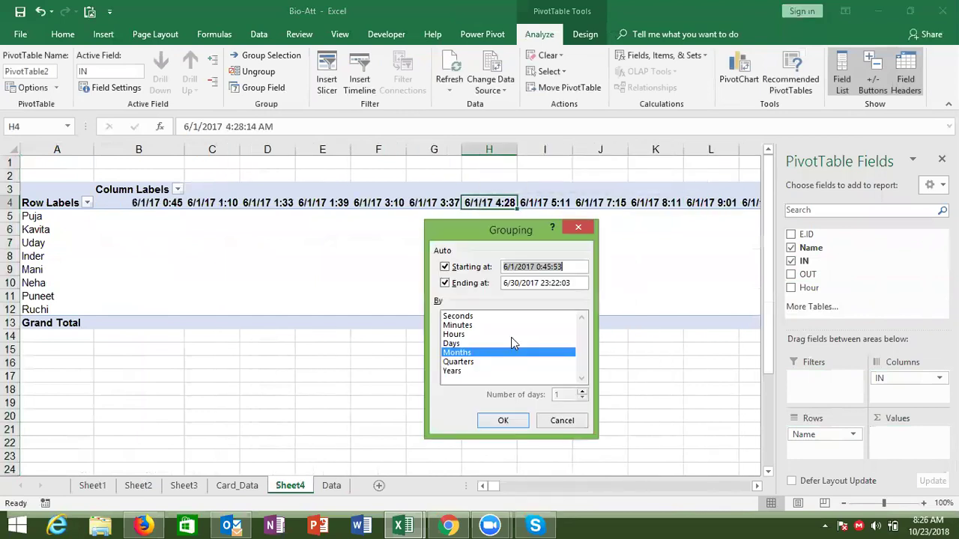
pyautogui.click(454, 343)
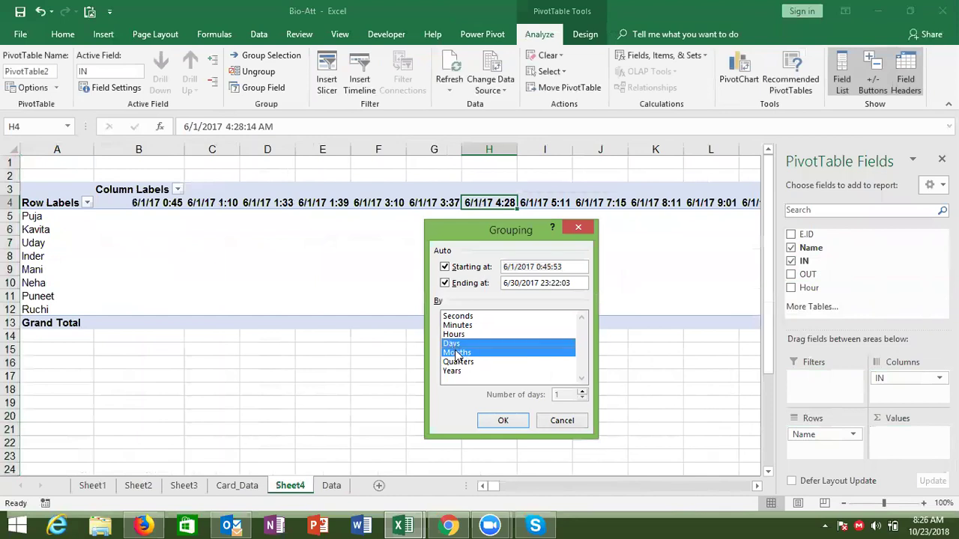
pyautogui.click(456, 353)
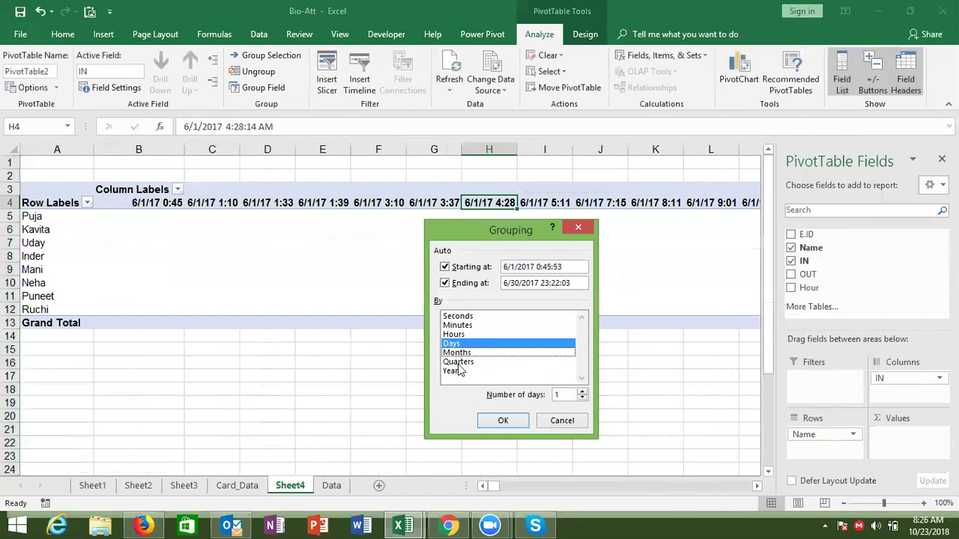
pyautogui.click(487, 420)
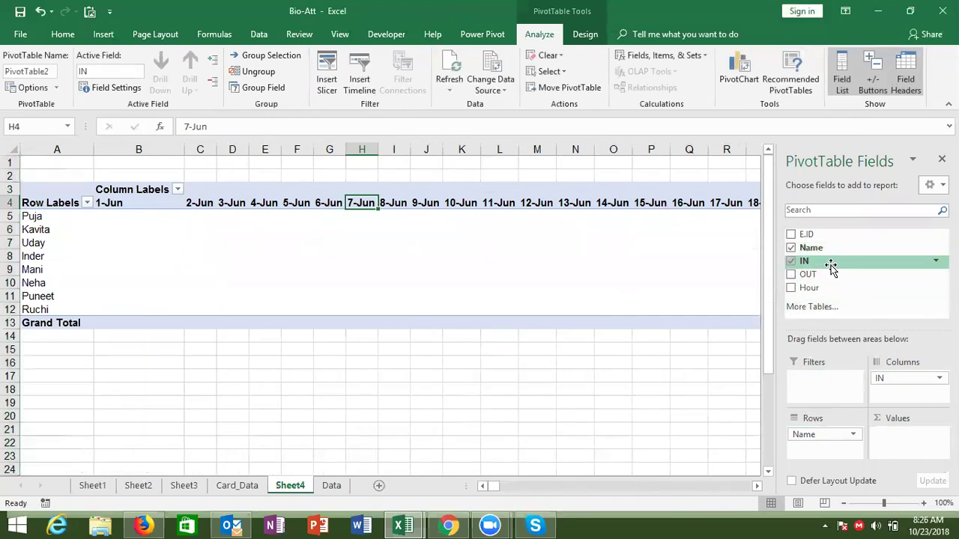
# Add IN and OUT to the pivot values and summarize IN by Min
pyautogui.moveTo(804, 261); pyautogui.dragTo(911, 446)
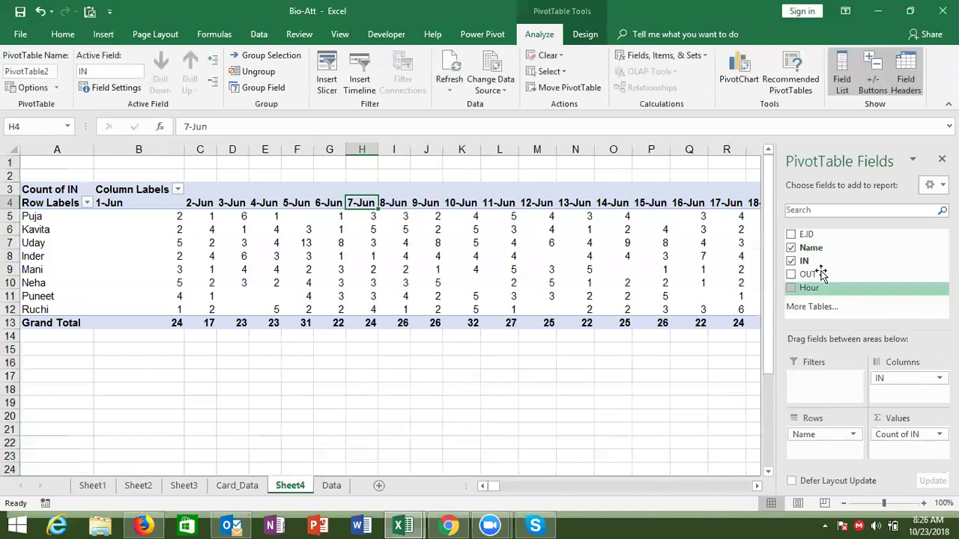
pyautogui.moveTo(822, 276); pyautogui.dragTo(894, 448)
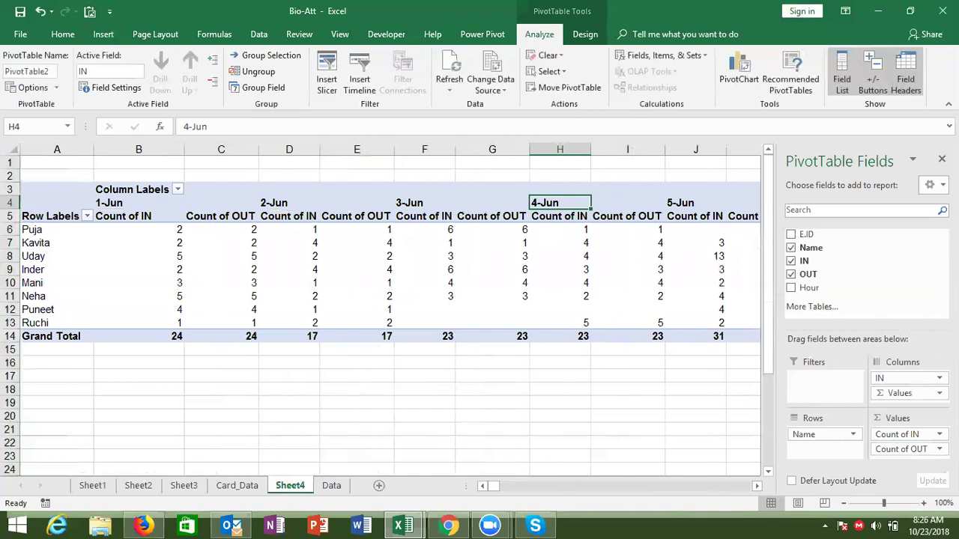
pyautogui.click(938, 434)
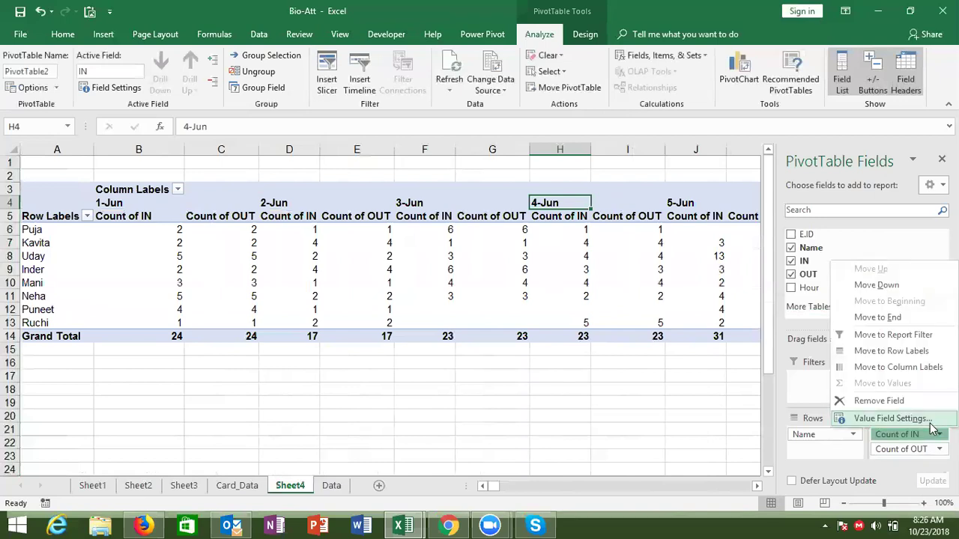
pyautogui.click(929, 421)
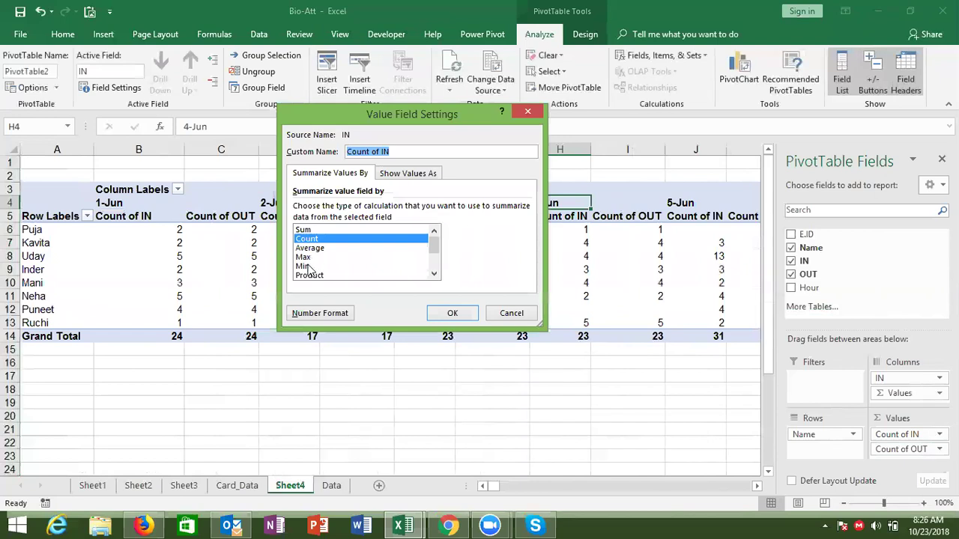
pyautogui.click(310, 267)
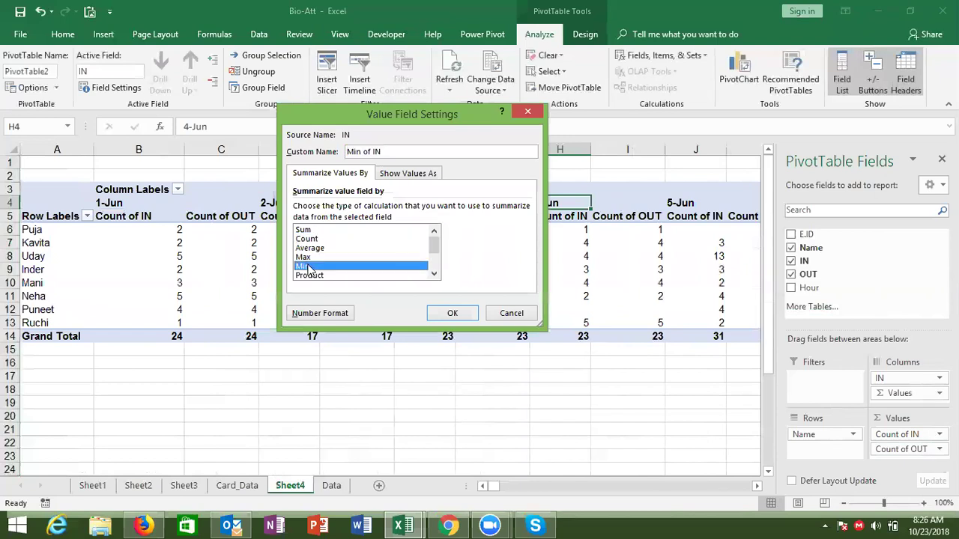
pyautogui.click(452, 314)
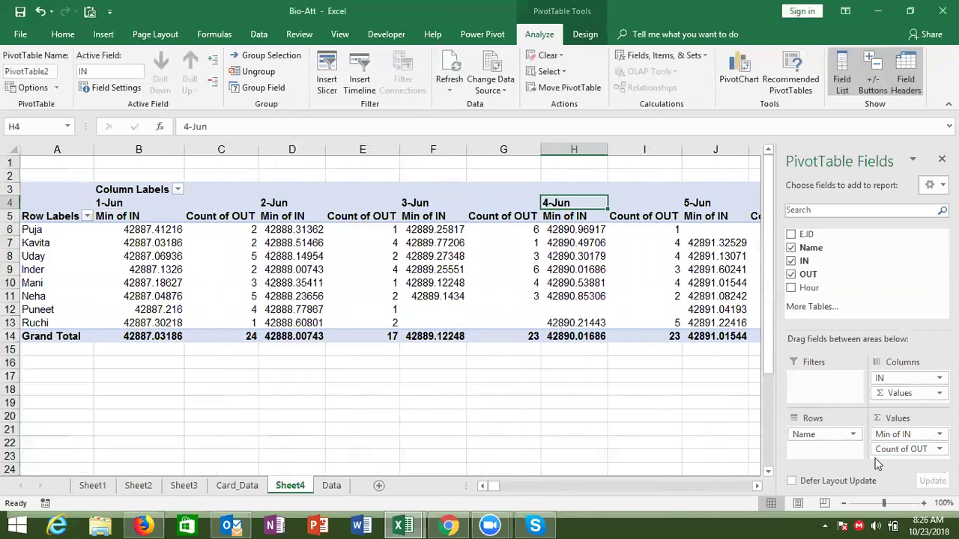
# Change the OUT value field's summary from Count to Max
pyautogui.click(938, 449)
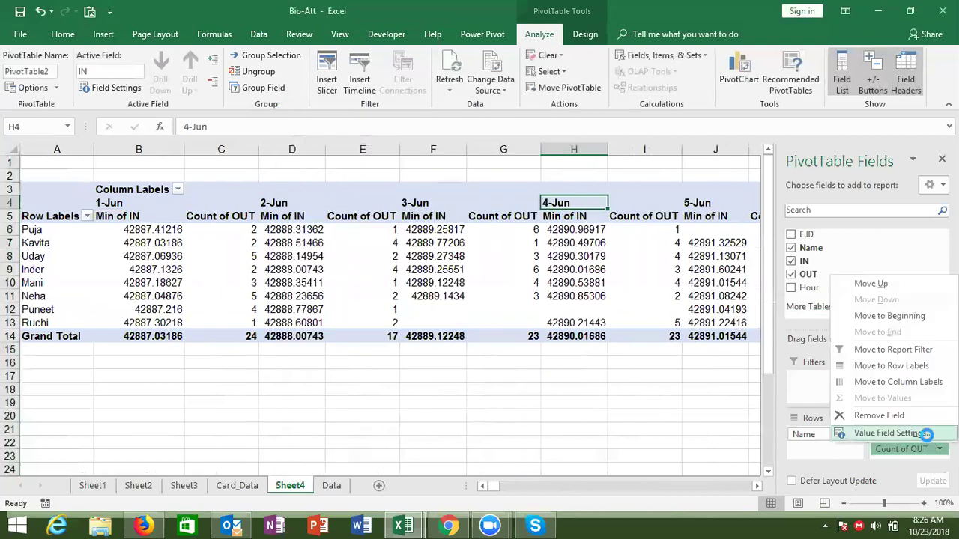
pyautogui.click(861, 445)
pyautogui.click(303, 257)
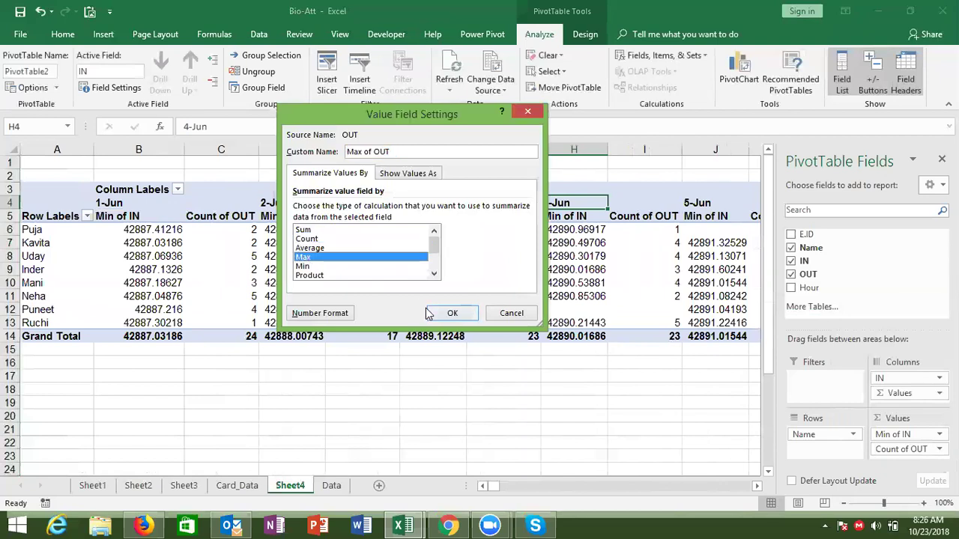
pyautogui.click(449, 313)
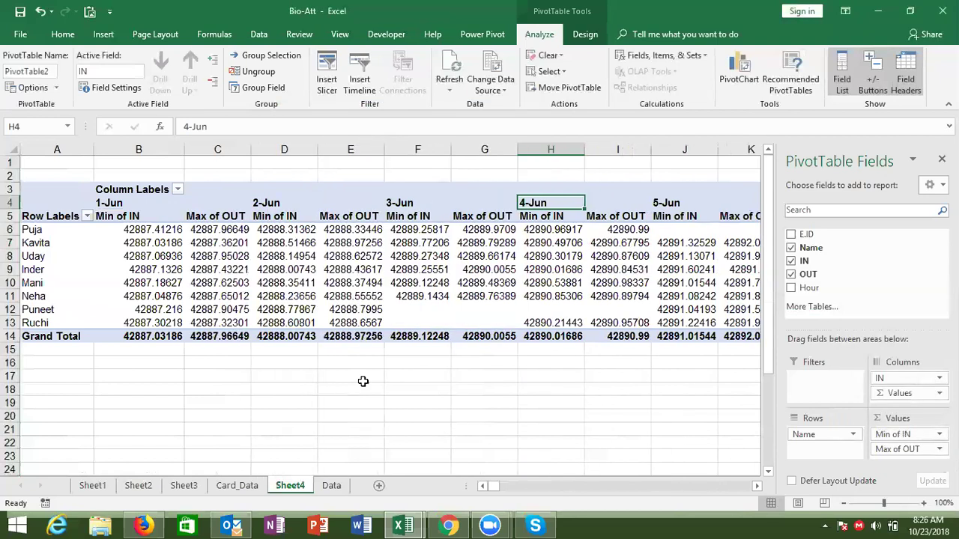
# Show the Data sheet's C2 timestamp in General format, then return to Sheet4
pyautogui.click(331, 486)
pyautogui.click(164, 174)
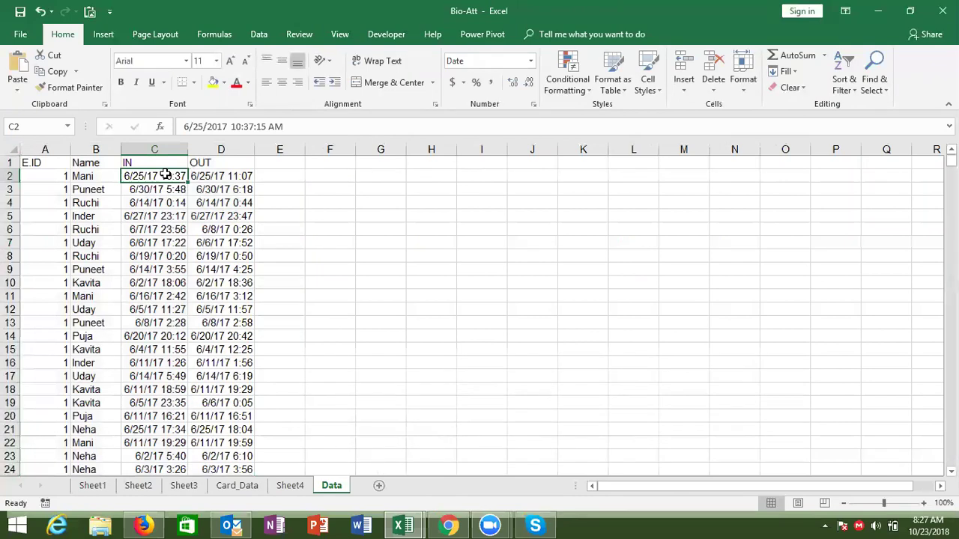
pyautogui.hotkey('ctrl', 'shift', '`')
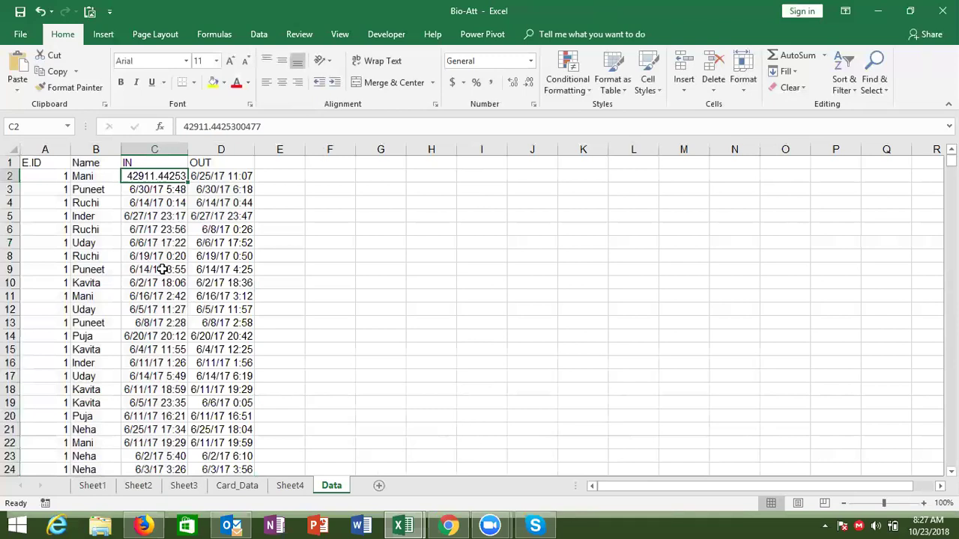
pyautogui.click(289, 486)
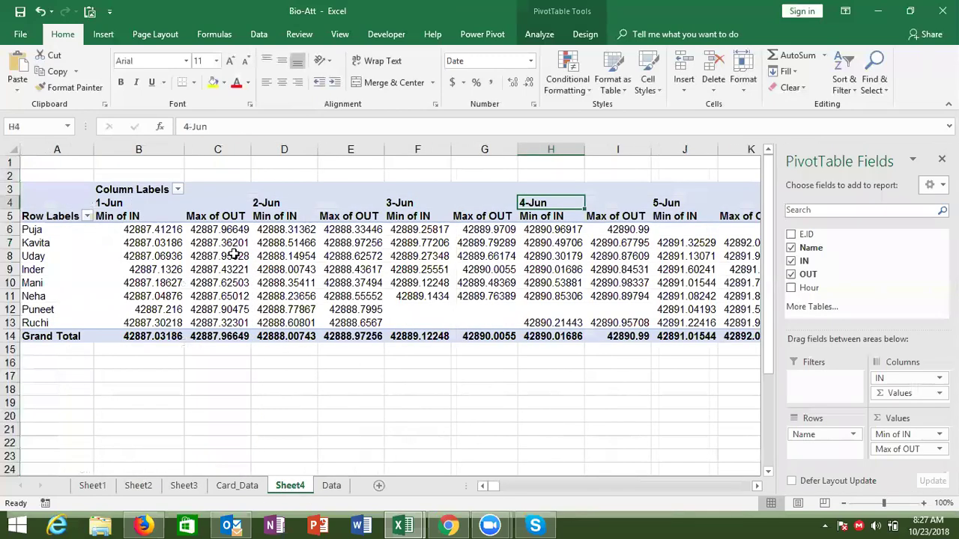
# In PivotTable Options, set empty cells to show 'A'
pyautogui.click(216, 255)
pyautogui.click(130, 229)
pyautogui.click(139, 244)
pyautogui.rightClick(141, 248)
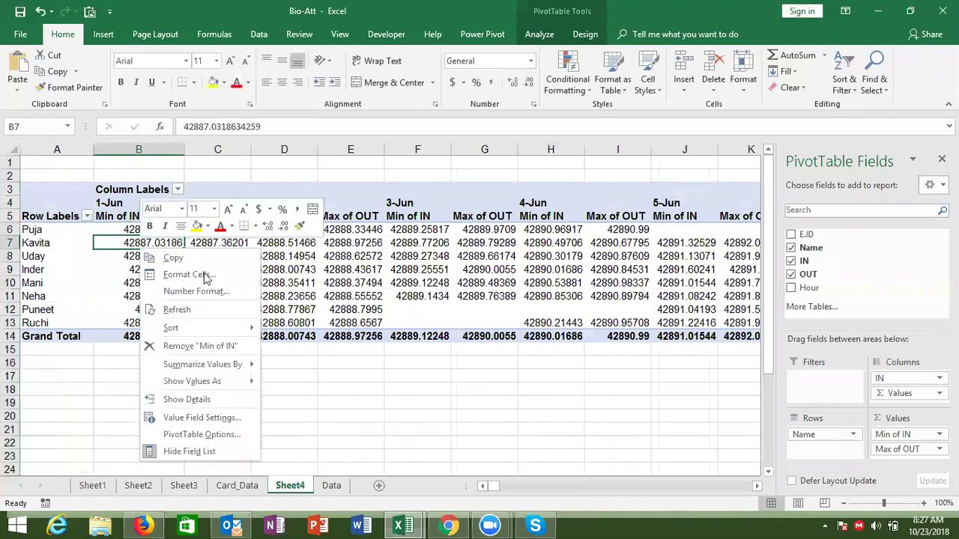
pyautogui.click(173, 436)
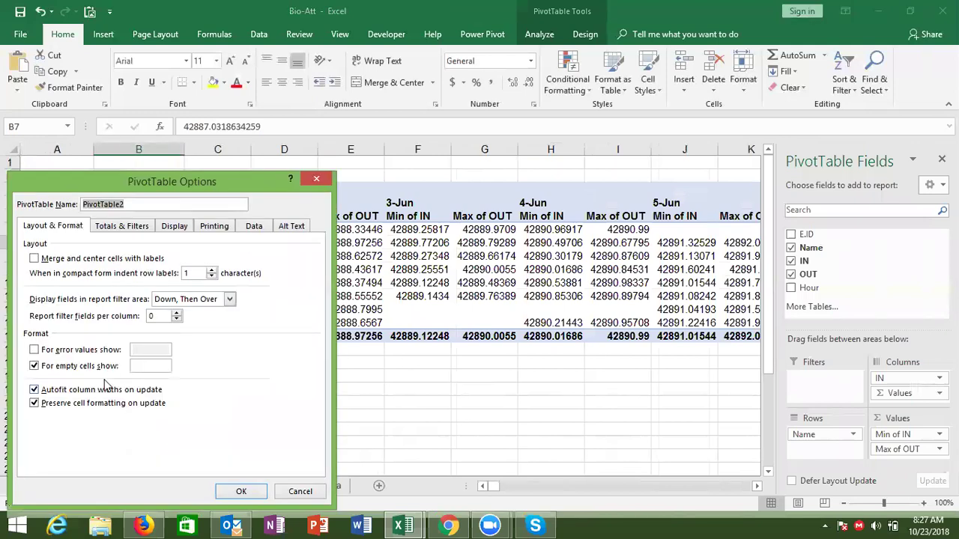
pyautogui.click(150, 365)
pyautogui.write('A')
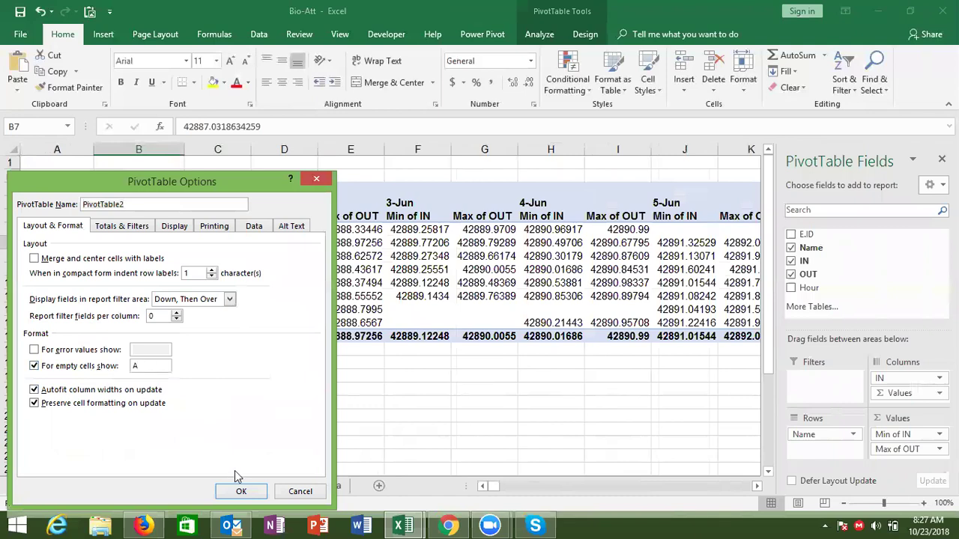
pyautogui.click(241, 492)
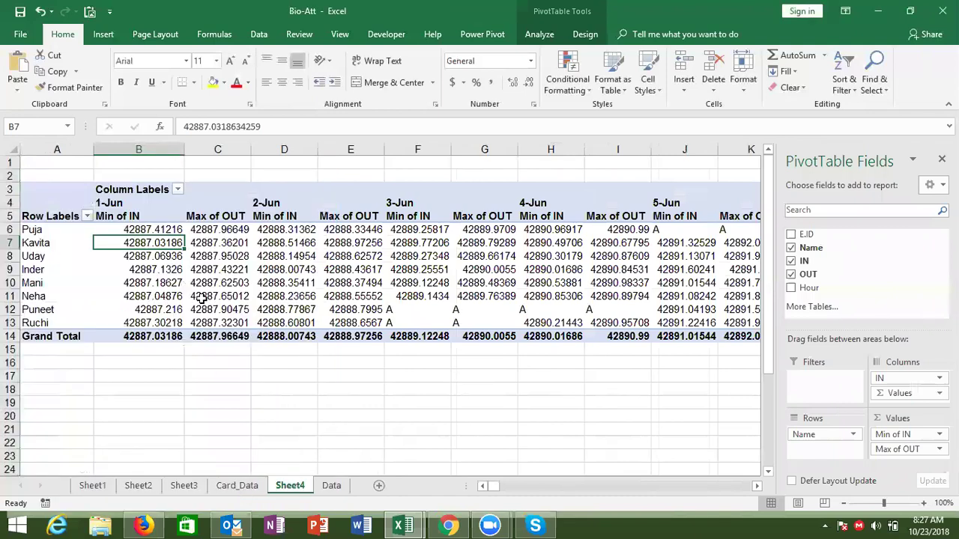
# Turn off grand totals for both rows and columns in PivotTable Options
pyautogui.rightClick(150, 283)
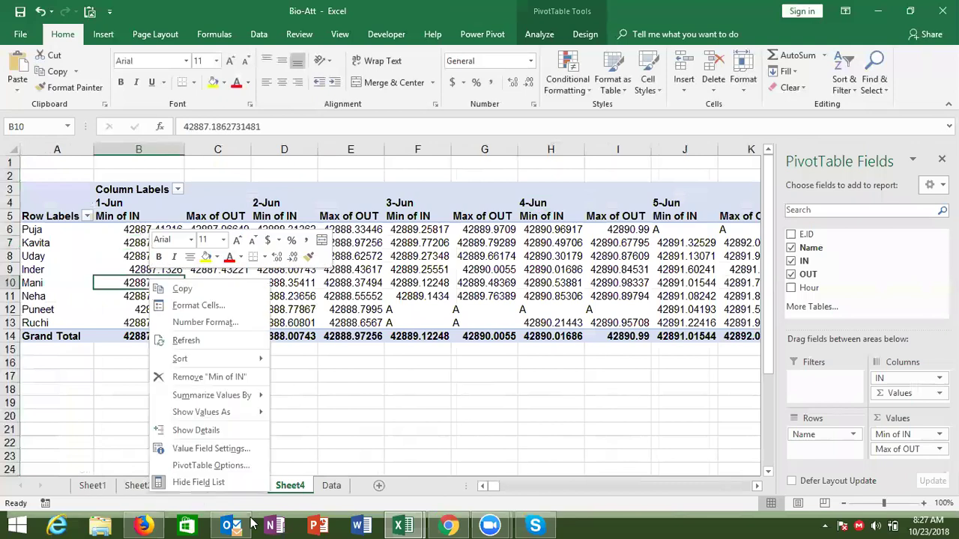
pyautogui.click(218, 465)
pyautogui.click(188, 226)
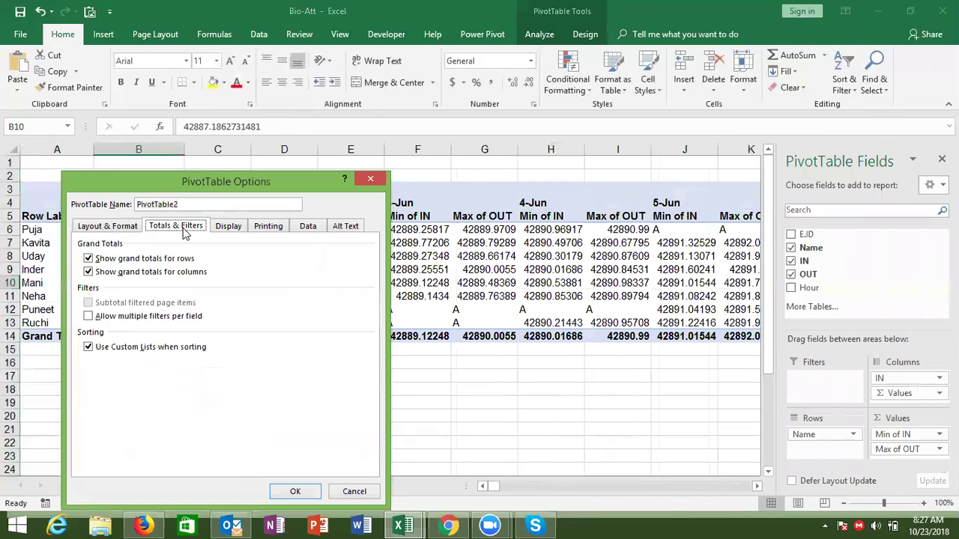
pyautogui.click(142, 276)
pyautogui.click(148, 259)
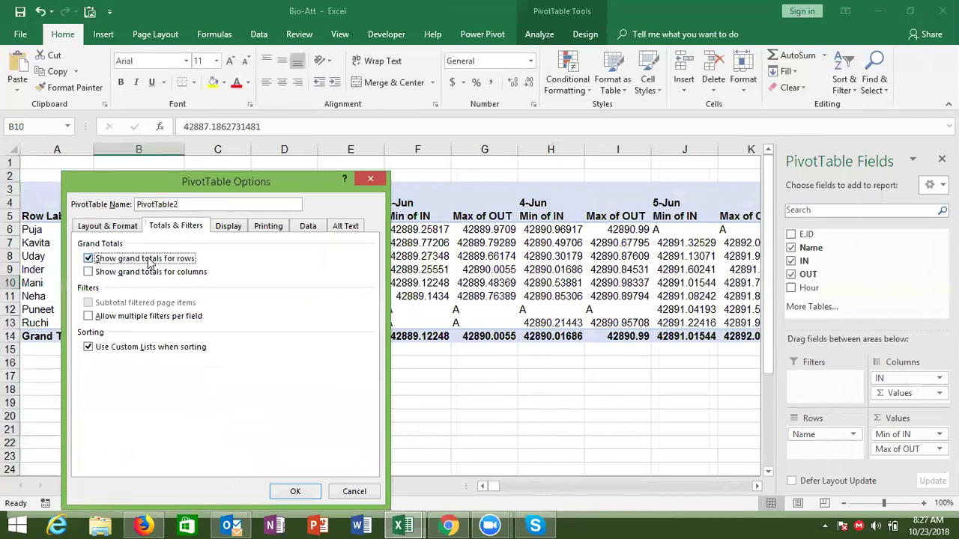
pyautogui.click(295, 491)
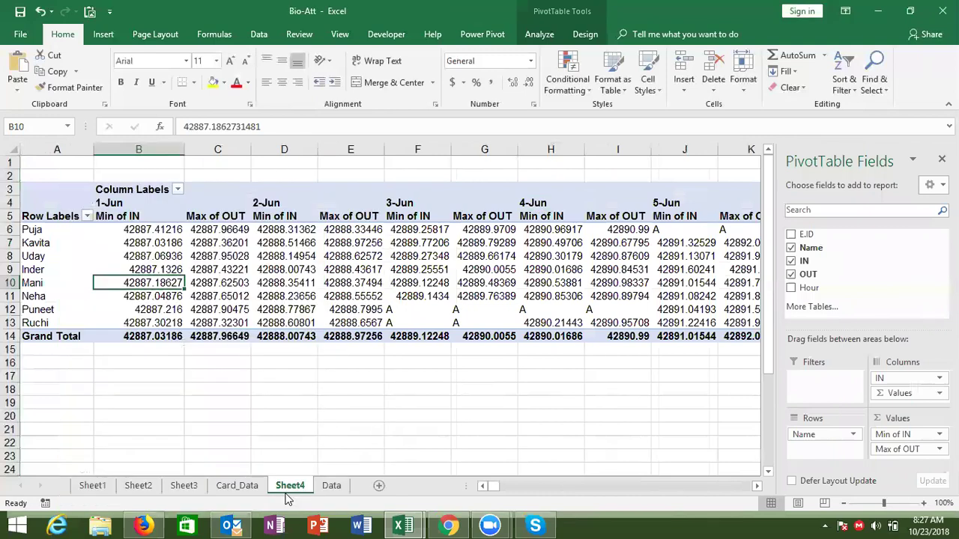
# Drill into the first value to list its records on Sheet5, then select Sheet4's pivot values
pyautogui.doubleClick(153, 230)
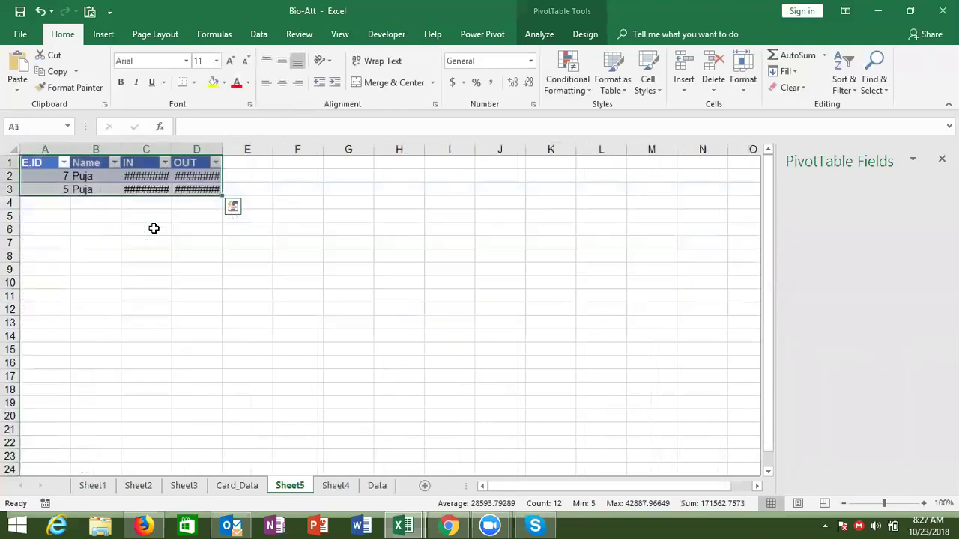
pyautogui.click(344, 488)
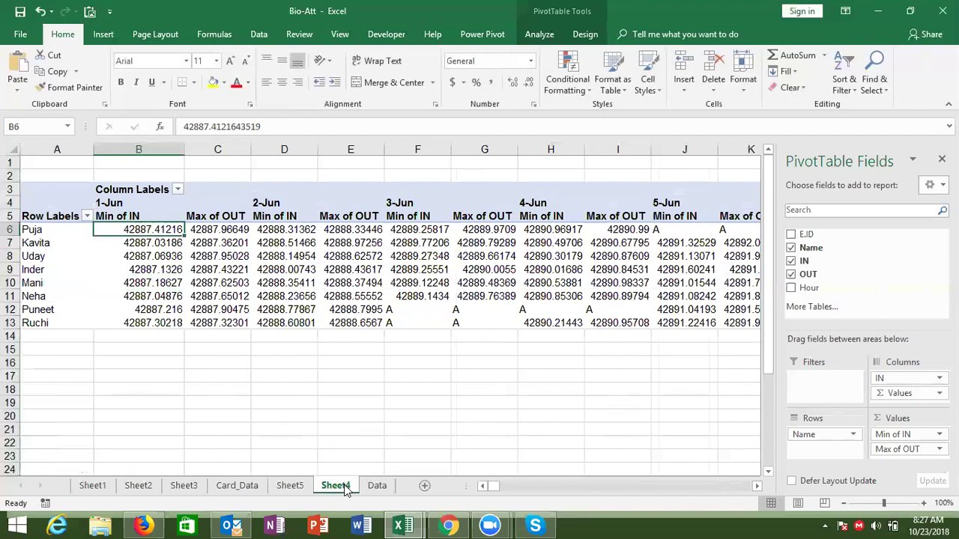
pyautogui.hotkey('ctrl', 'shift', 'Right')
pyautogui.hotkey('ctrl', 'shift', 'Down')
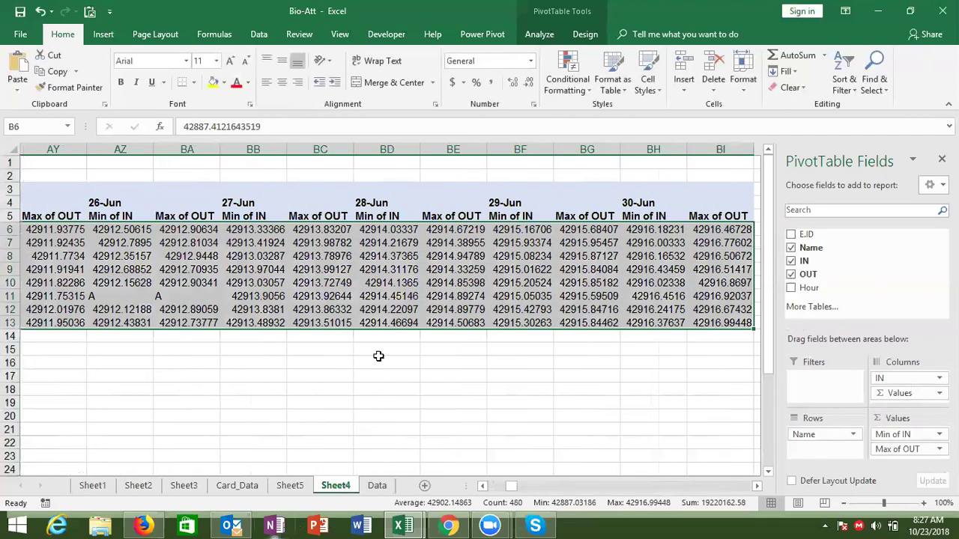
# Format the selected pivot values with the 13:30 hours-and-minutes Time format
pyautogui.rightClick(399, 275)
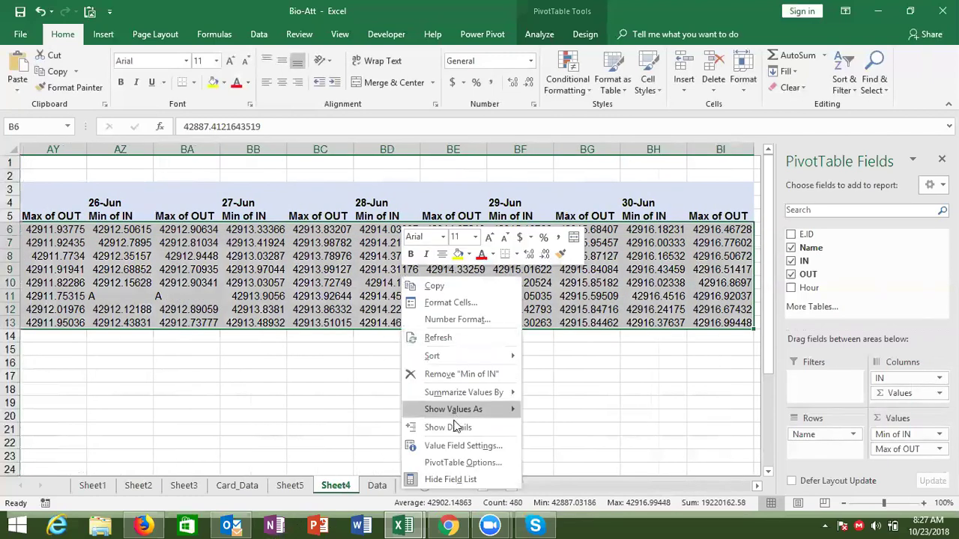
pyautogui.click(450, 463)
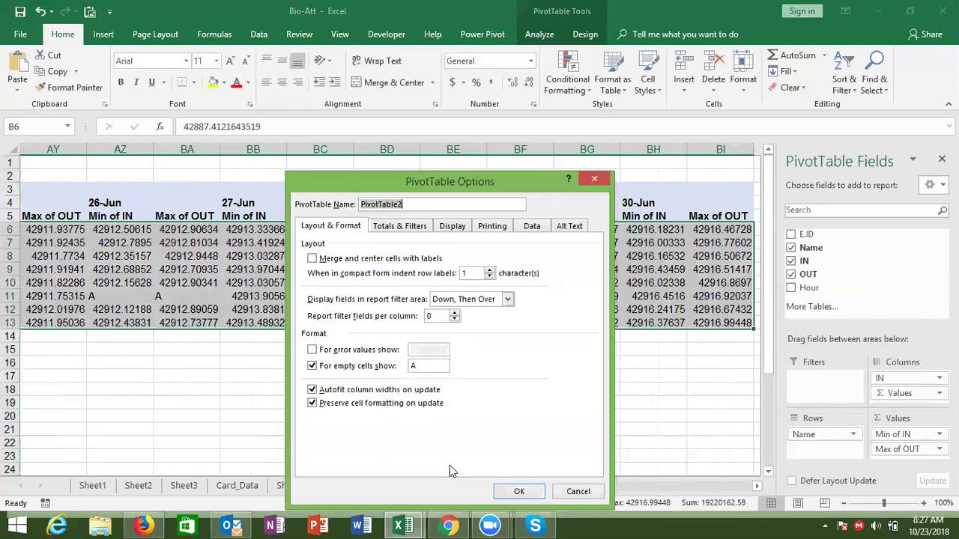
pyautogui.press('Escape')
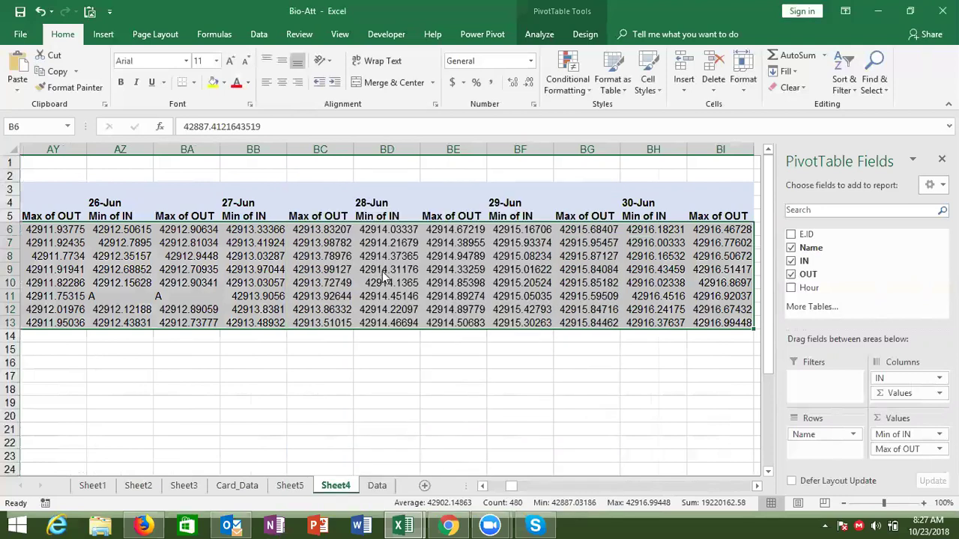
pyautogui.rightClick(381, 270)
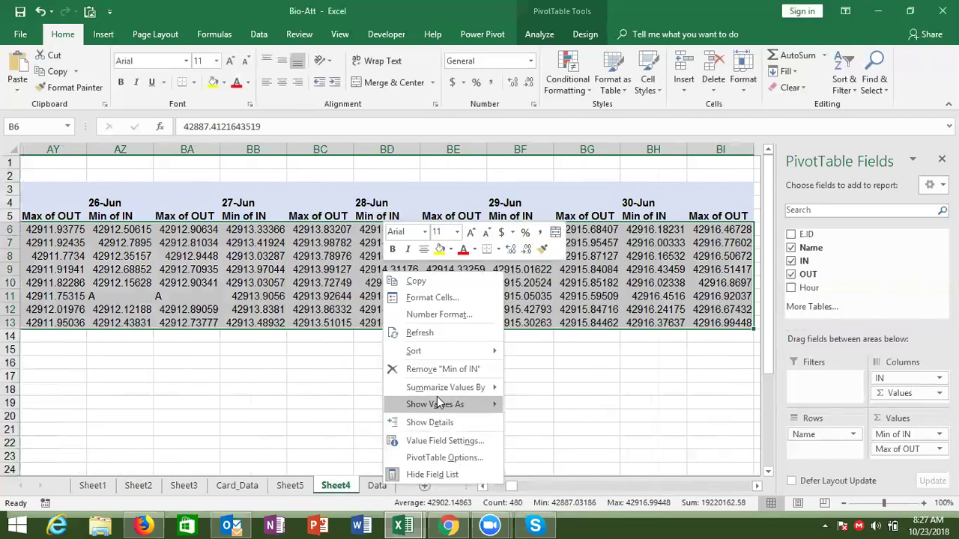
pyautogui.click(433, 298)
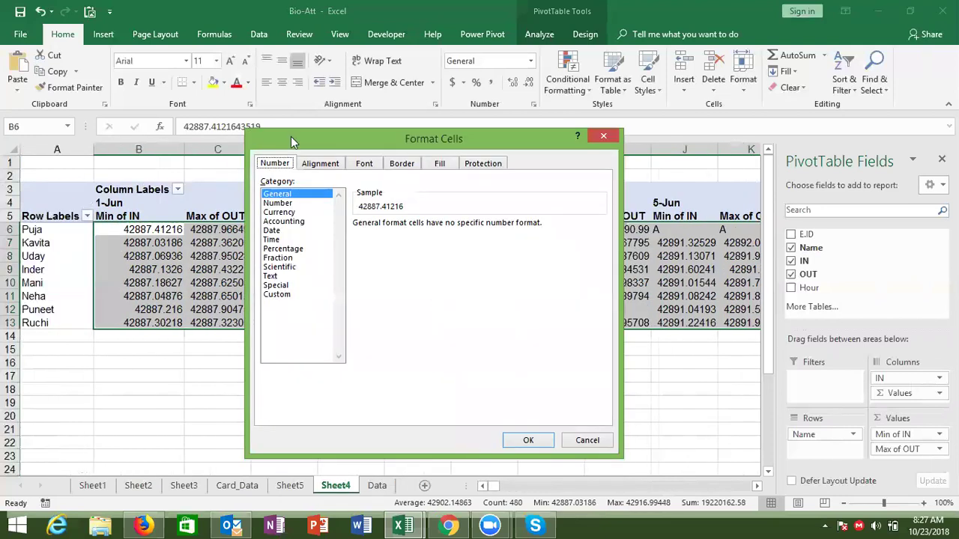
pyautogui.click(279, 294)
pyautogui.moveTo(387, 233); pyautogui.dragTo(327, 235)
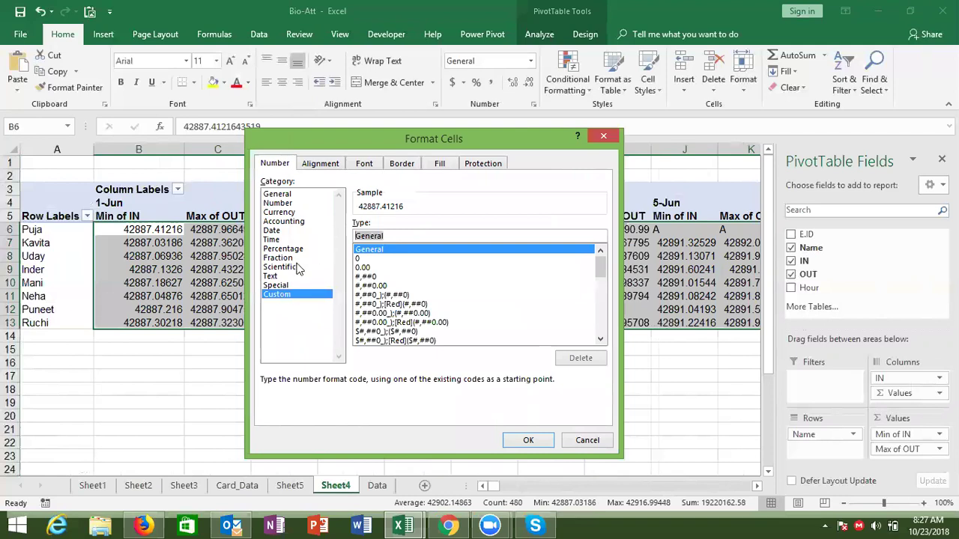
pyautogui.click(281, 240)
pyautogui.click(368, 290)
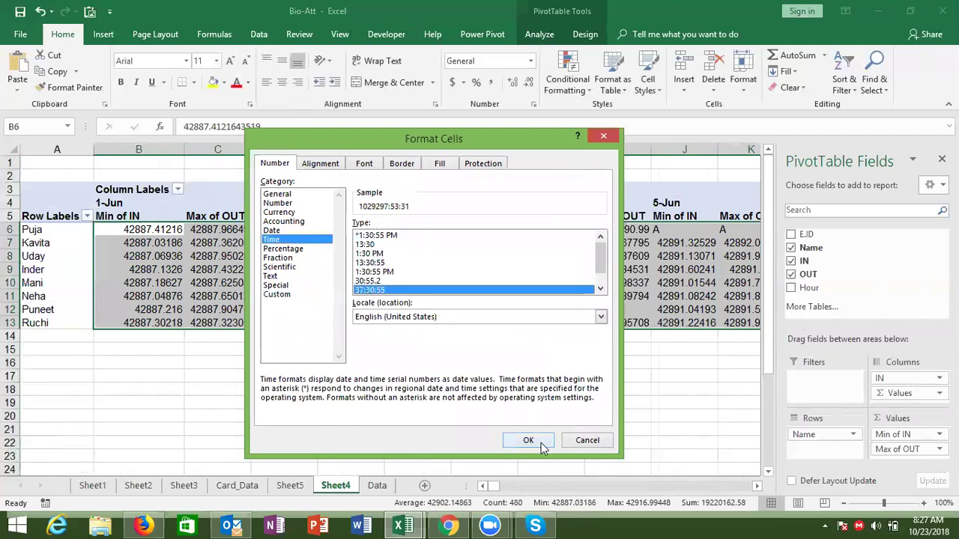
pyautogui.click(291, 297)
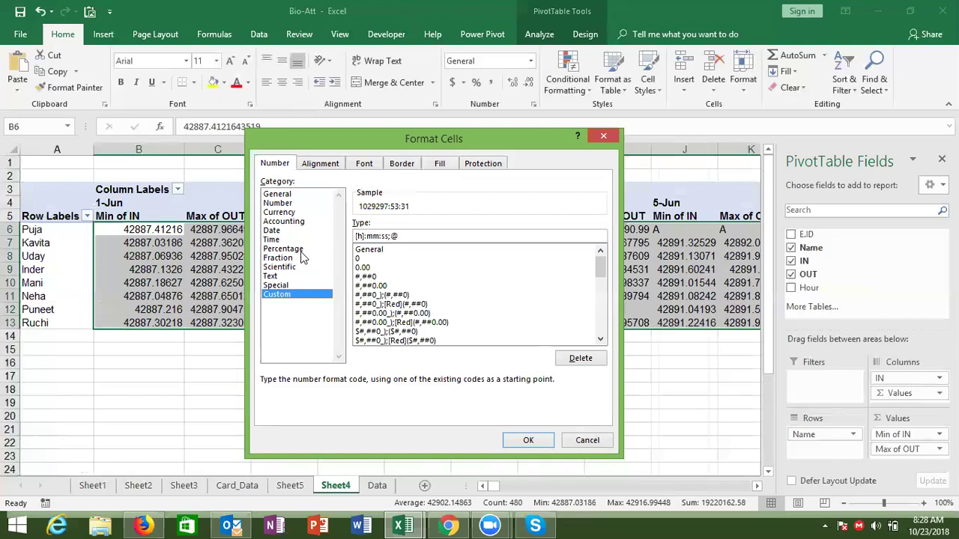
pyautogui.click(274, 240)
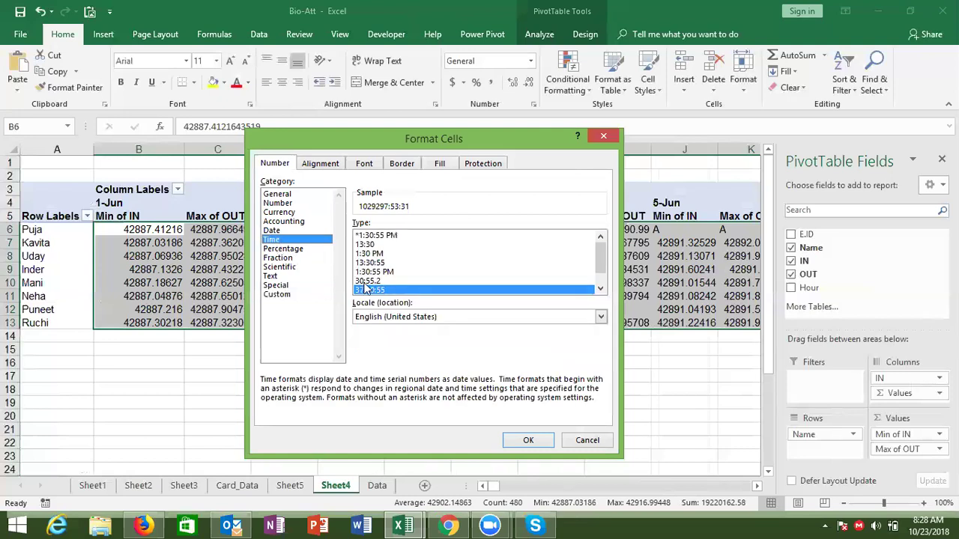
pyautogui.click(370, 245)
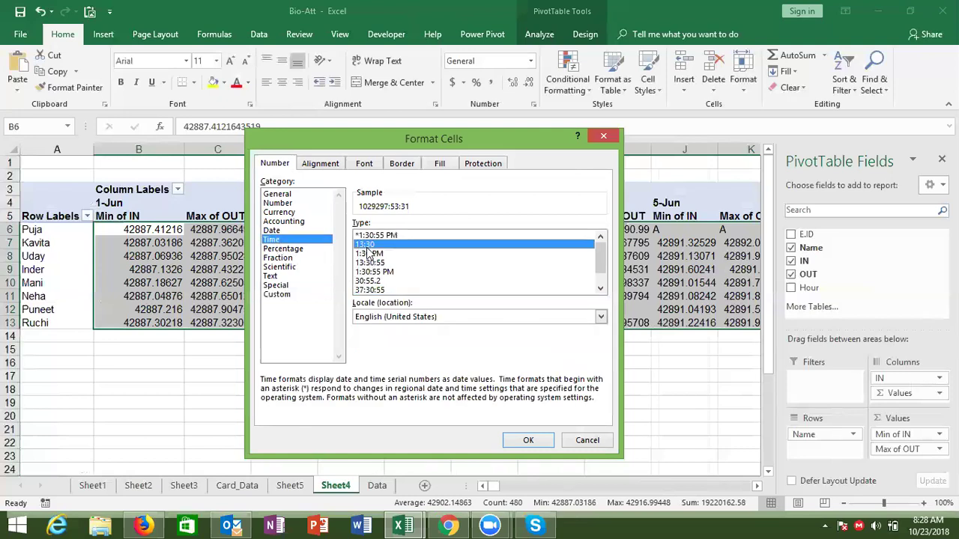
pyautogui.click(543, 445)
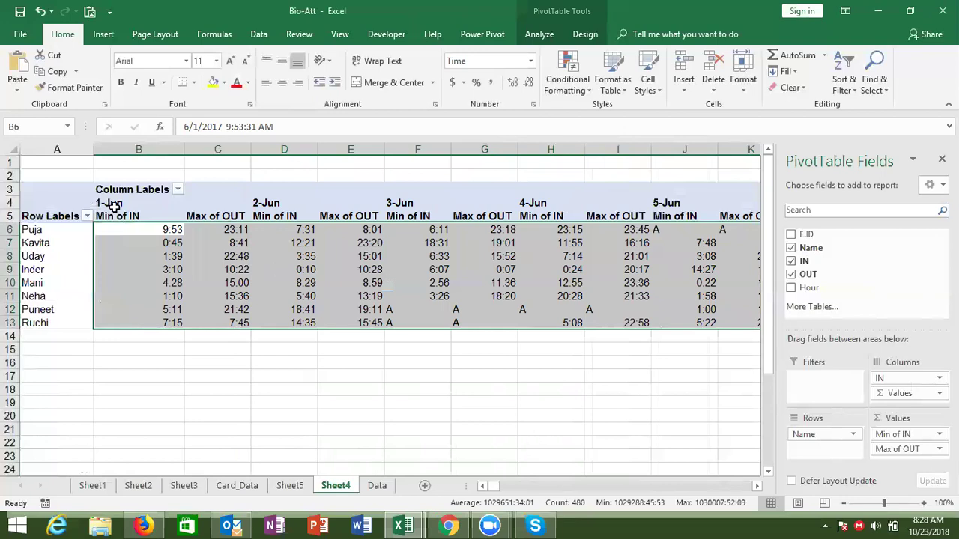
# Rename the Min of IN and Max of OUT headers to IN and Out
pyautogui.click(126, 217)
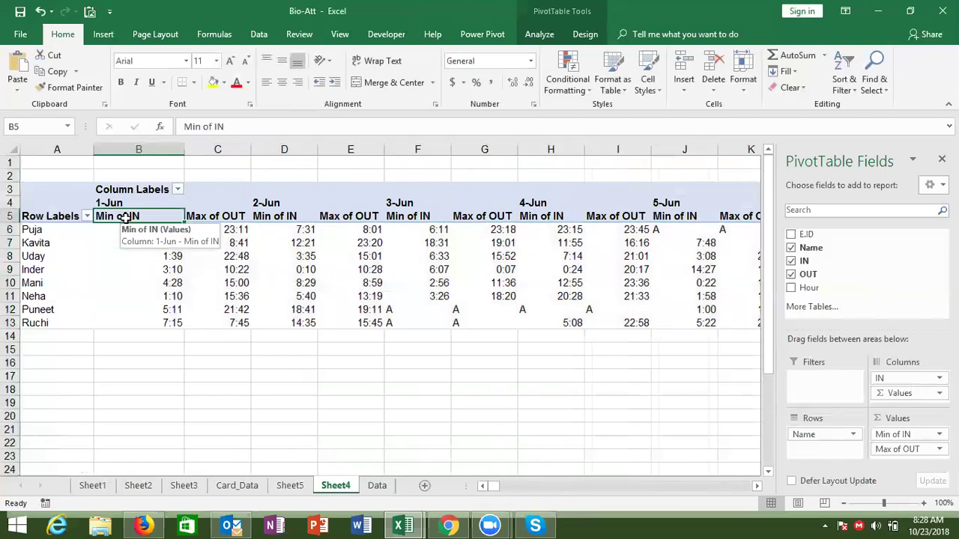
pyautogui.press('BackSpace')
pyautogui.write('IN')
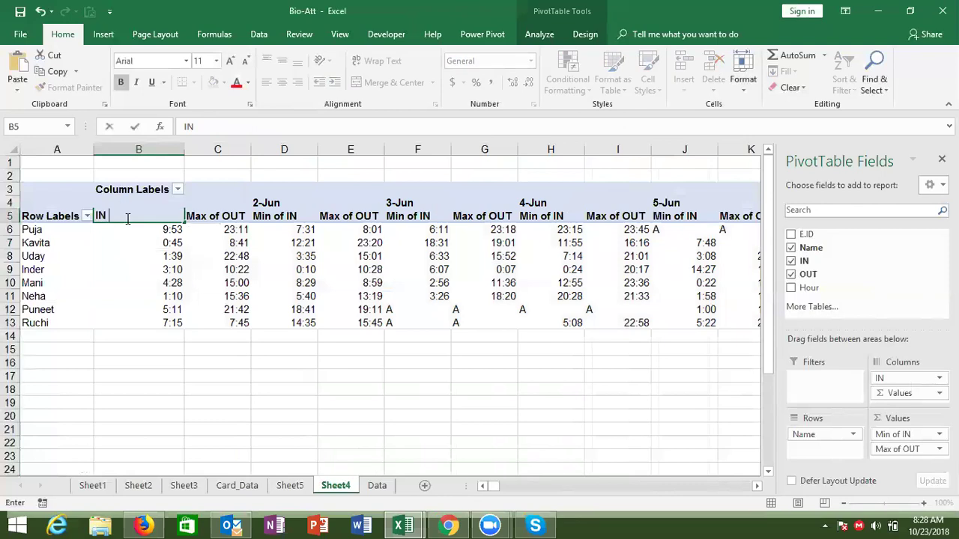
pyautogui.press('Return')
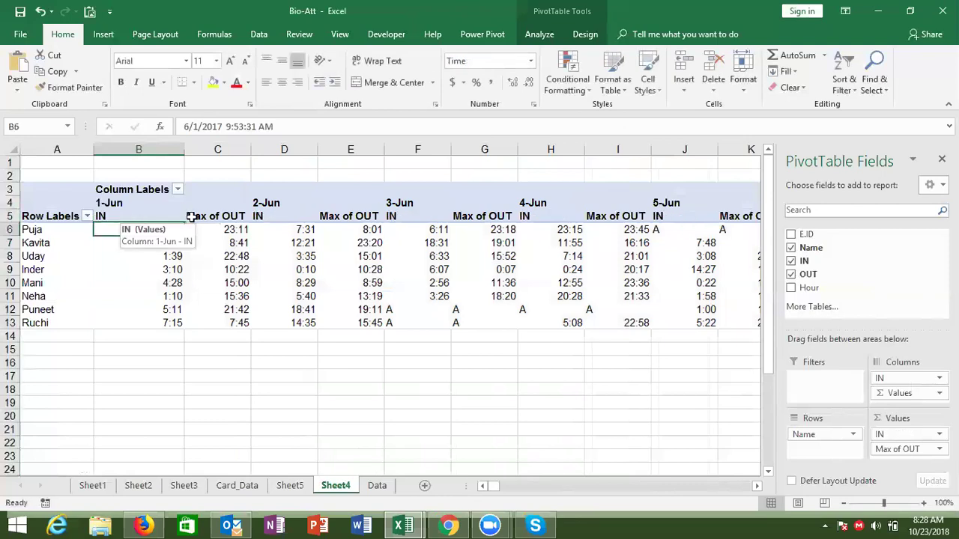
pyautogui.click(191, 217)
pyautogui.write('Ou')
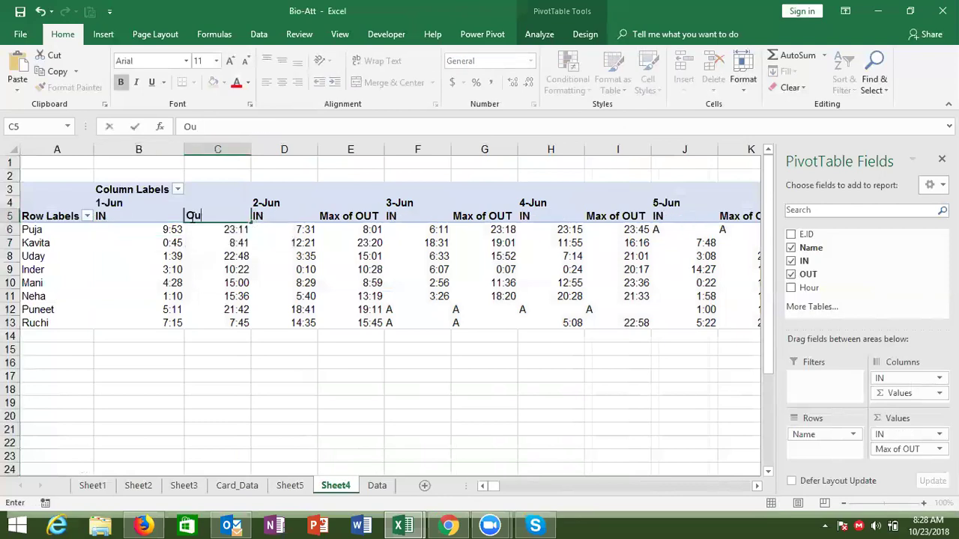
pyautogui.write('t')
pyautogui.press('Return')
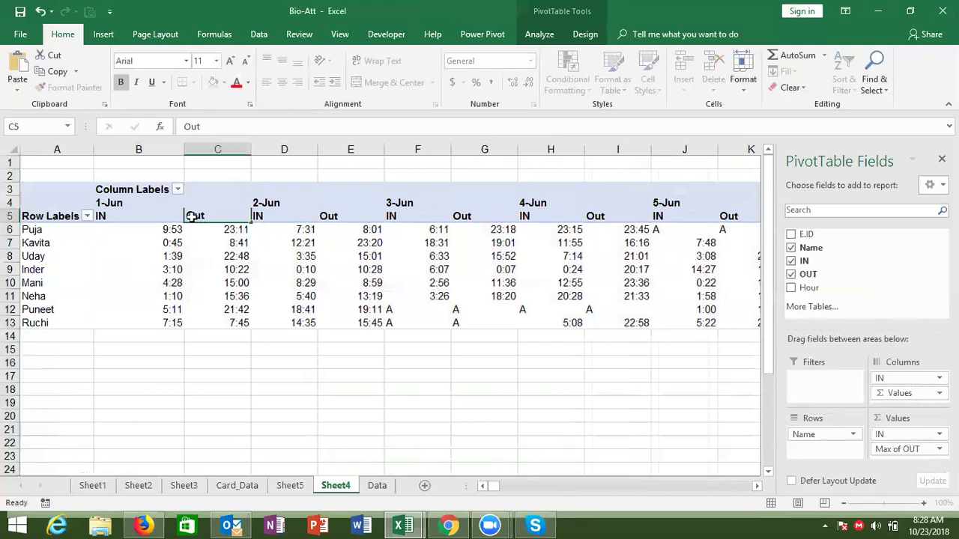
# Enable merge and center for labels in PivotTable Options
pyautogui.click(145, 216)
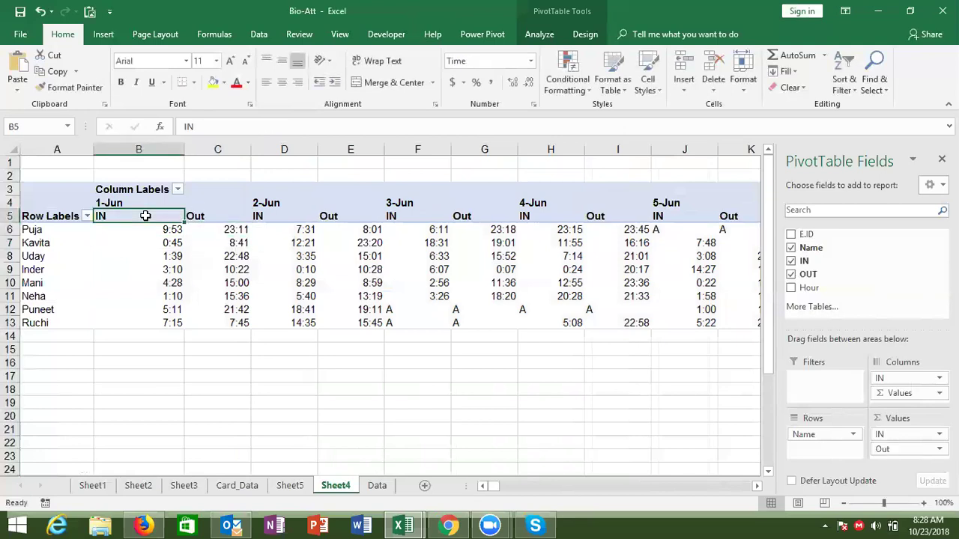
pyautogui.rightClick(146, 217)
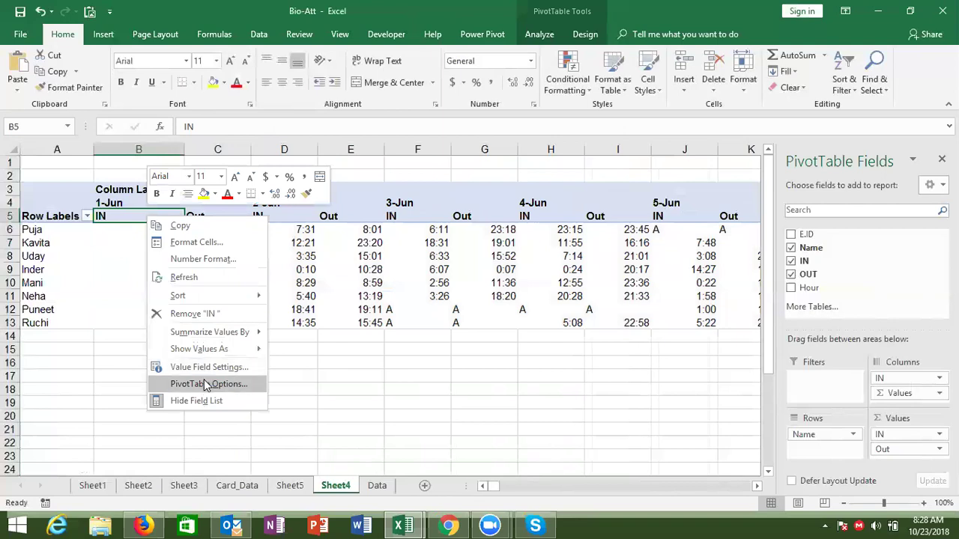
pyautogui.click(204, 384)
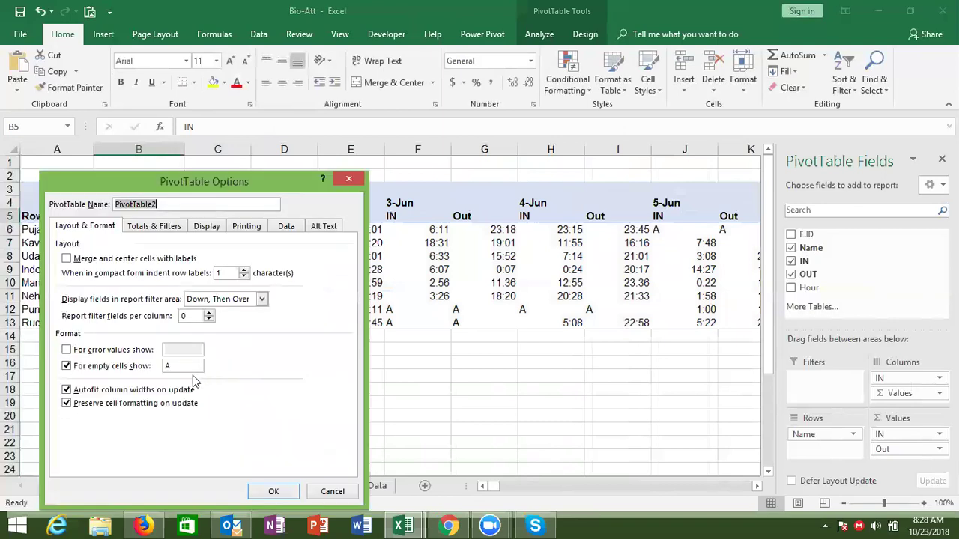
pyautogui.click(135, 259)
pyautogui.press('Return')
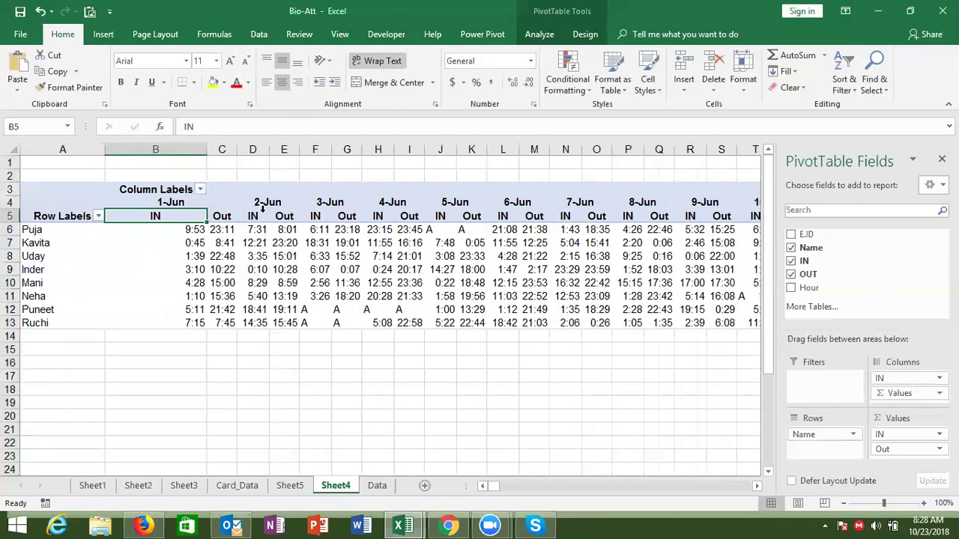
# Rename Row Labels to Name and Column Labels to Date
pyautogui.click(45, 214)
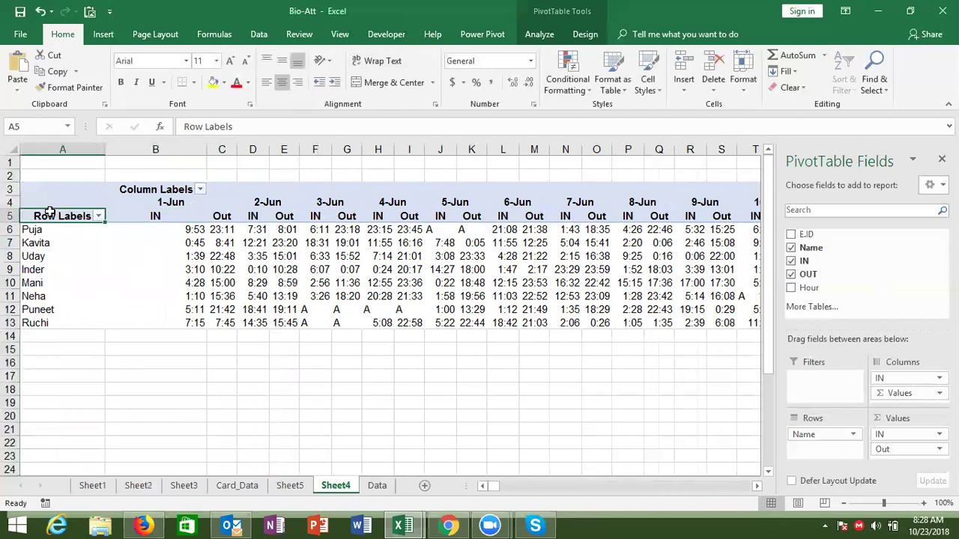
pyautogui.write('Name')
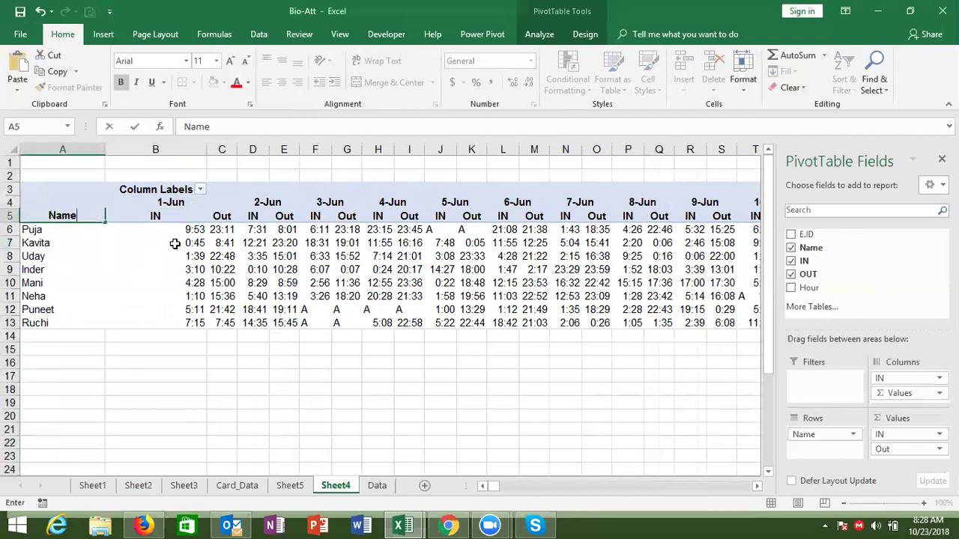
pyautogui.click(176, 243)
pyautogui.click(175, 190)
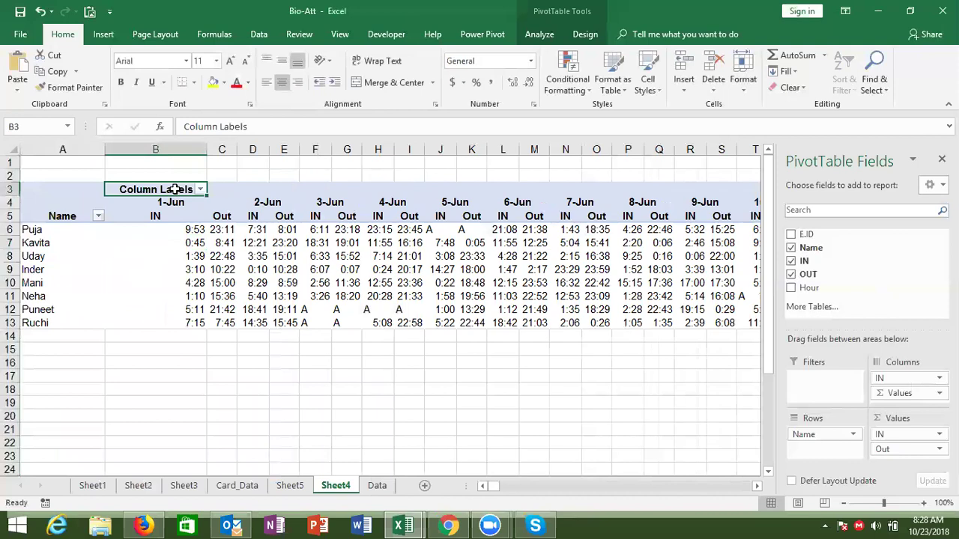
pyautogui.write('Date')
pyautogui.press('Return')
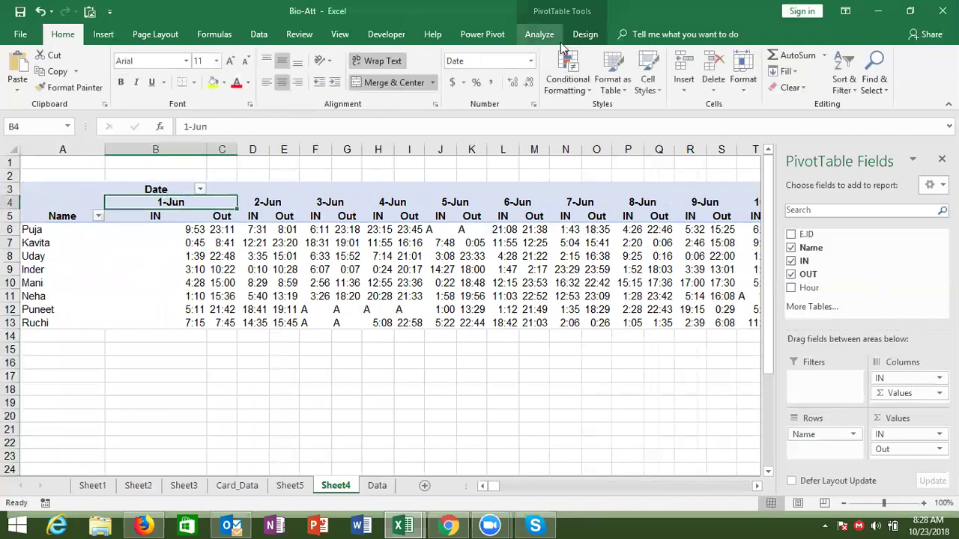
# Apply the dark blue style from the Dark group of PivotTable Styles
pyautogui.click(582, 34)
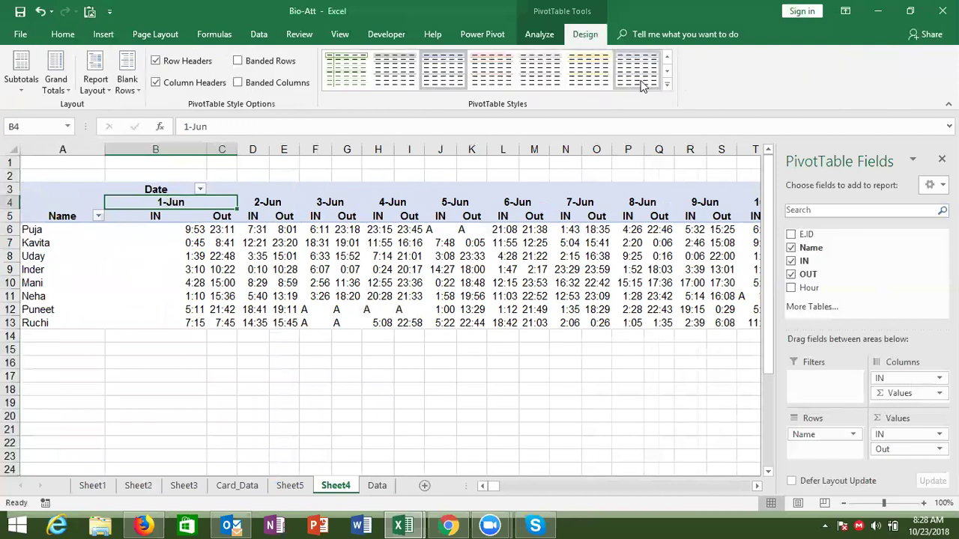
pyautogui.click(667, 85)
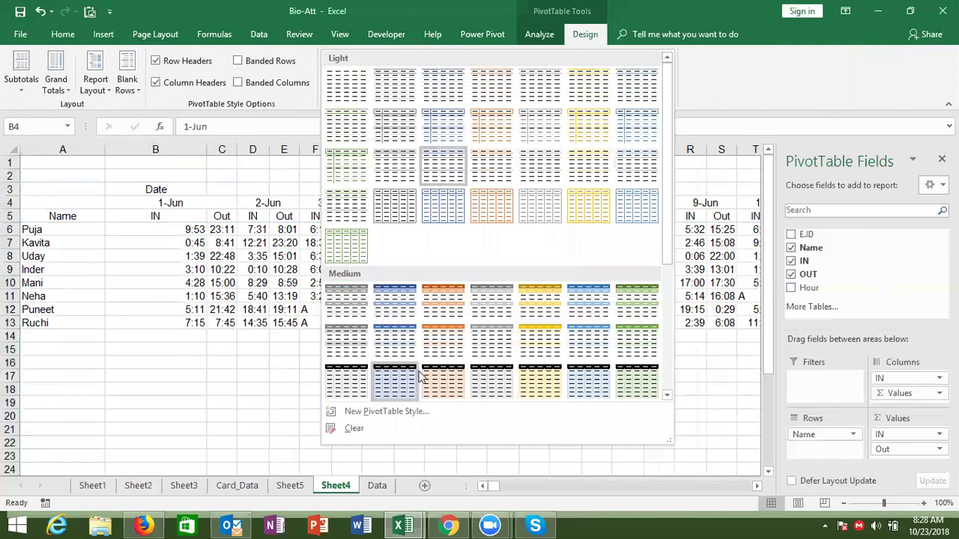
pyautogui.click(667, 397)
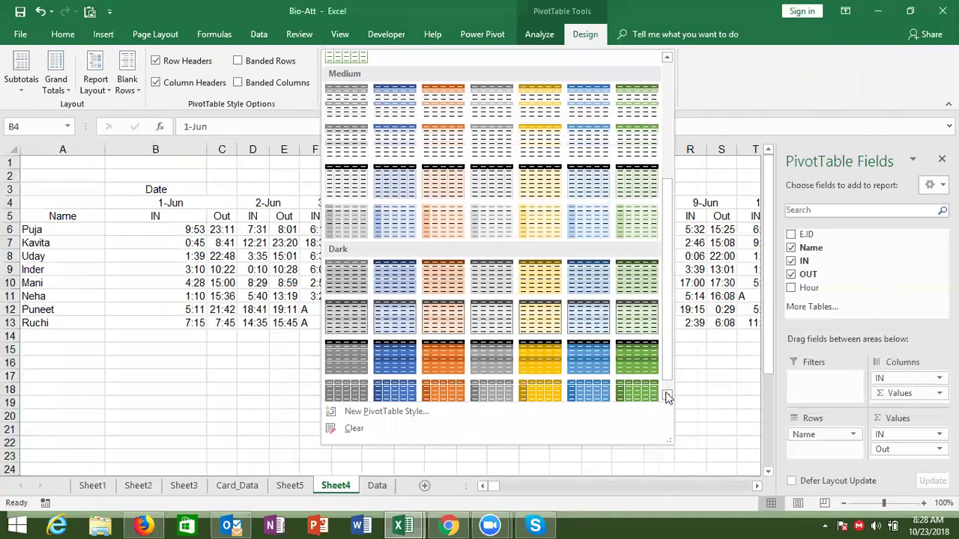
pyautogui.click(667, 397)
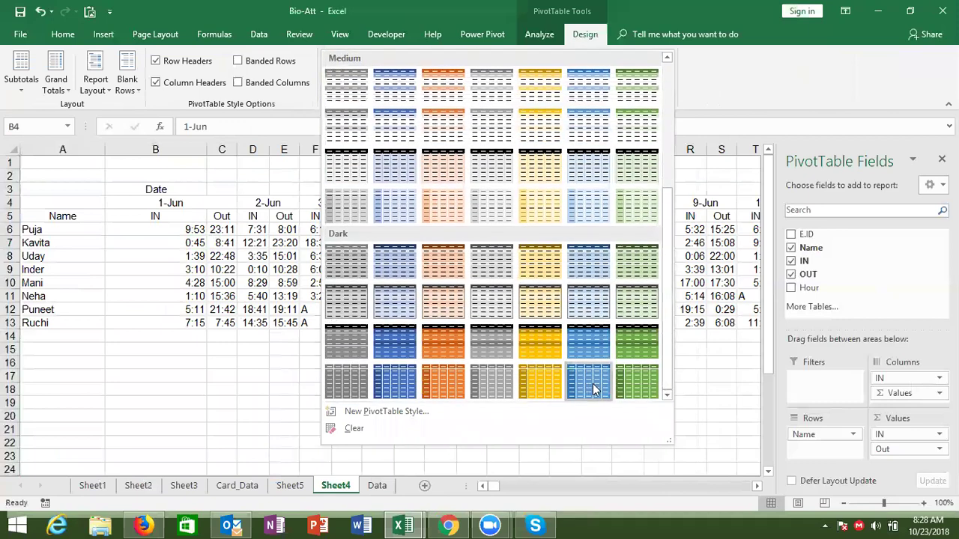
pyautogui.click(593, 384)
pyautogui.click(355, 356)
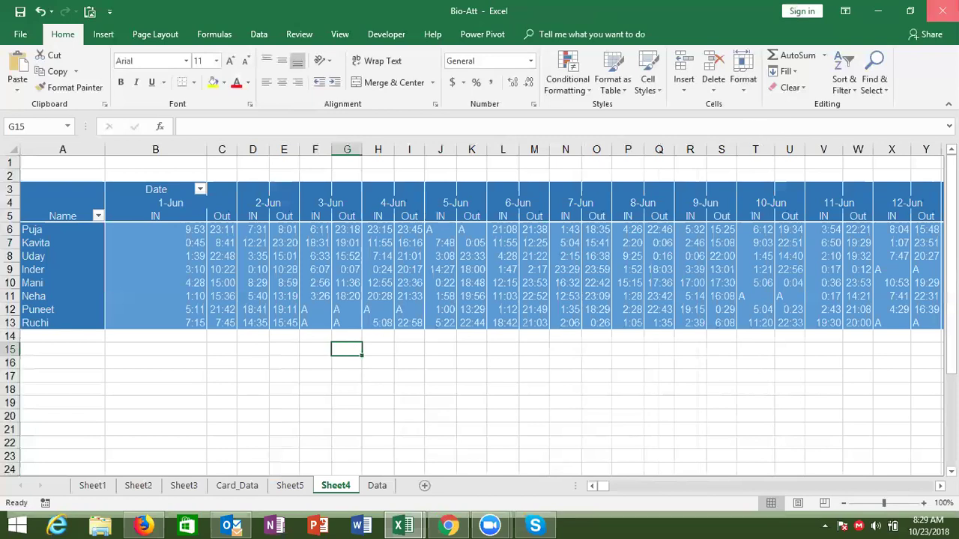
# Close the Bio-Att workbook with its changes saved, then clear the remaining Excel window to reveal the desktop
pyautogui.click(942, 10)
pyautogui.click(437, 277)
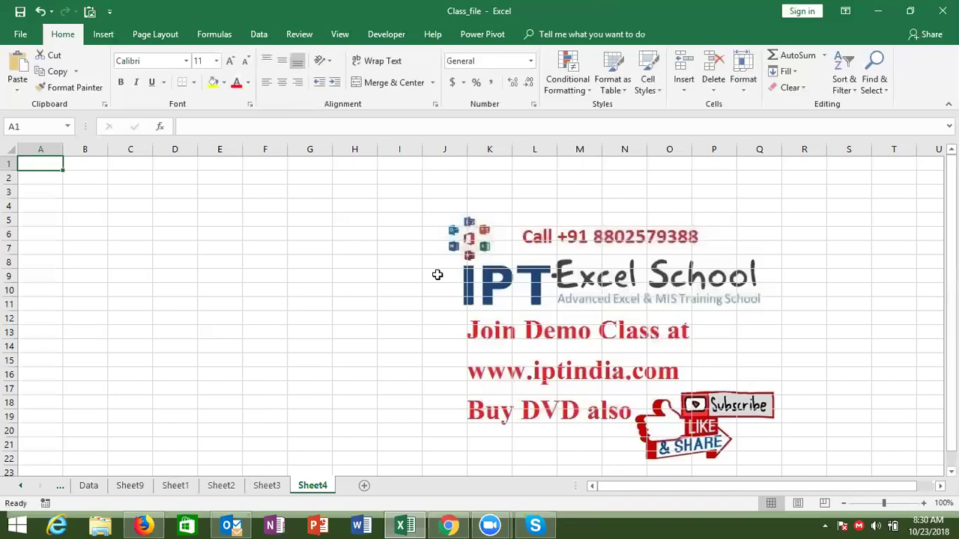
pyautogui.press('super+d')
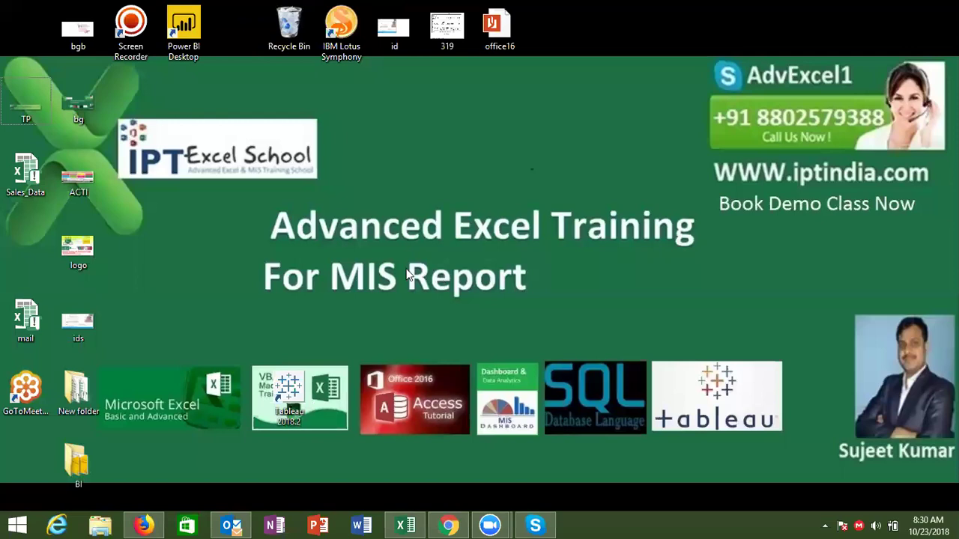